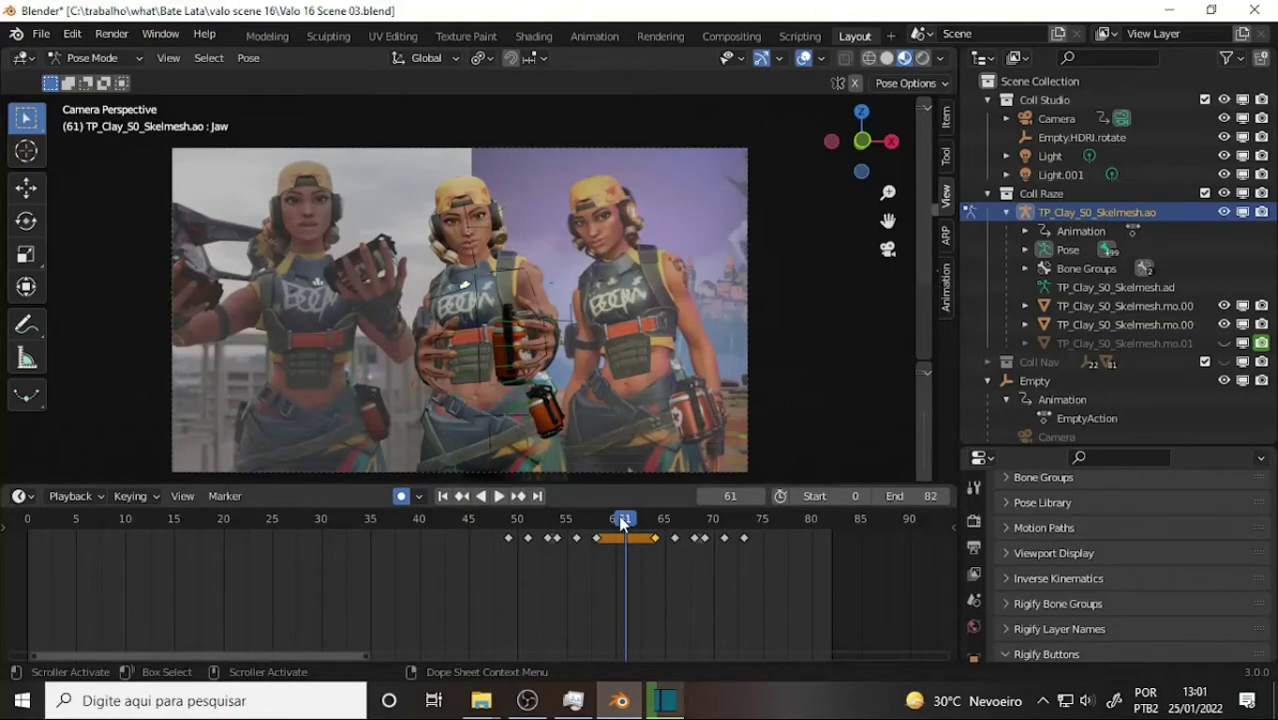
# - Play and scrub the animation between frames 9 and 42 to watch the grenade
pyautogui.press('space')
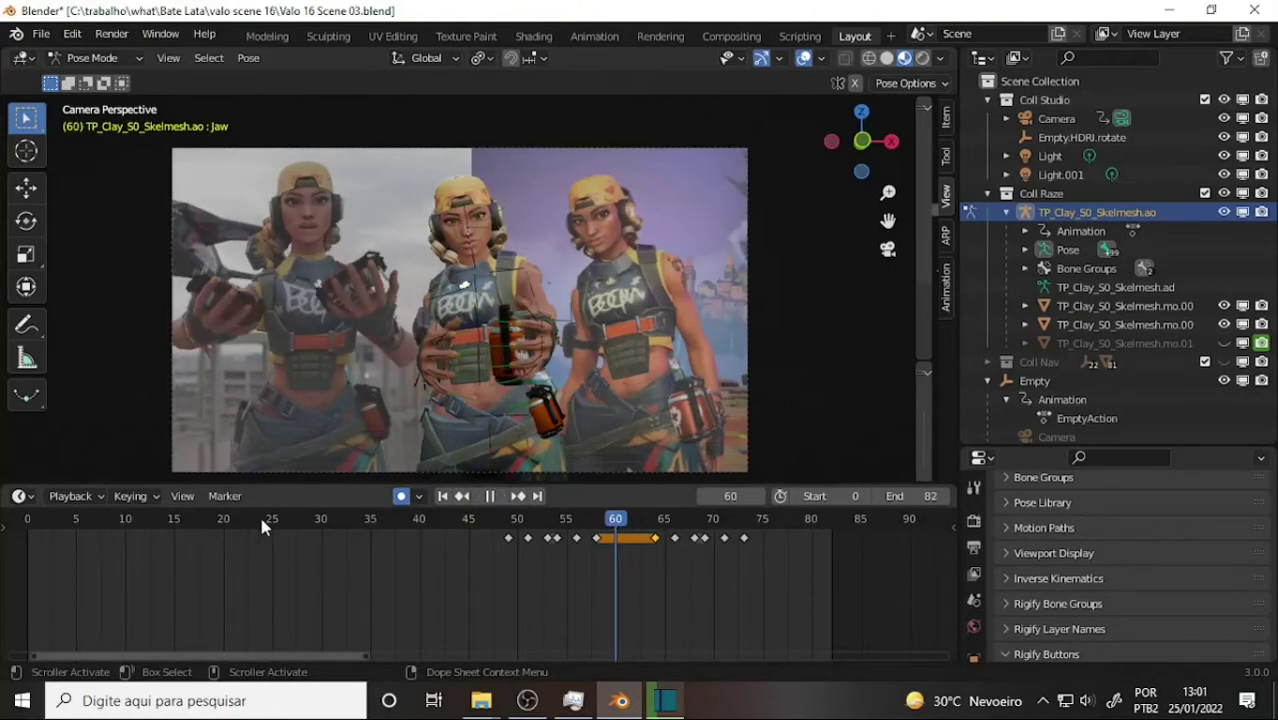
pyautogui.moveTo(259, 519); pyautogui.dragTo(115, 527)
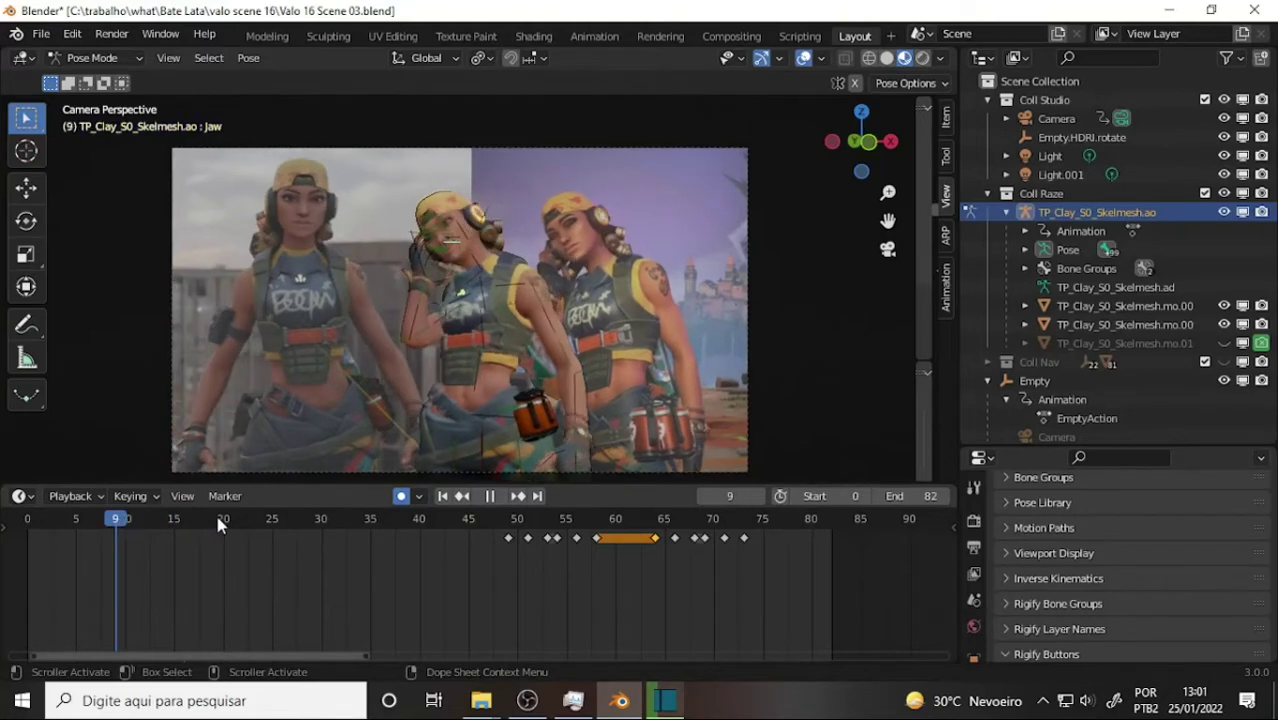
pyautogui.press('space')
pyautogui.moveTo(218, 524); pyautogui.dragTo(232, 524)
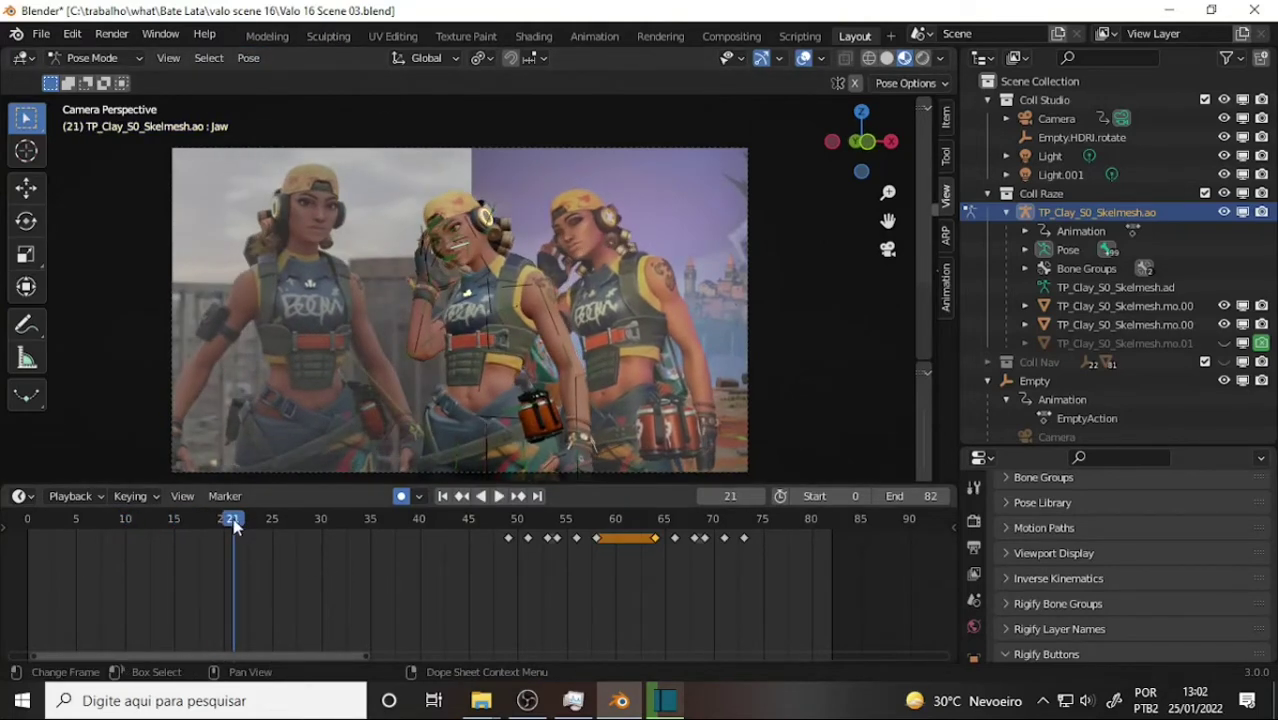
pyautogui.press('space')
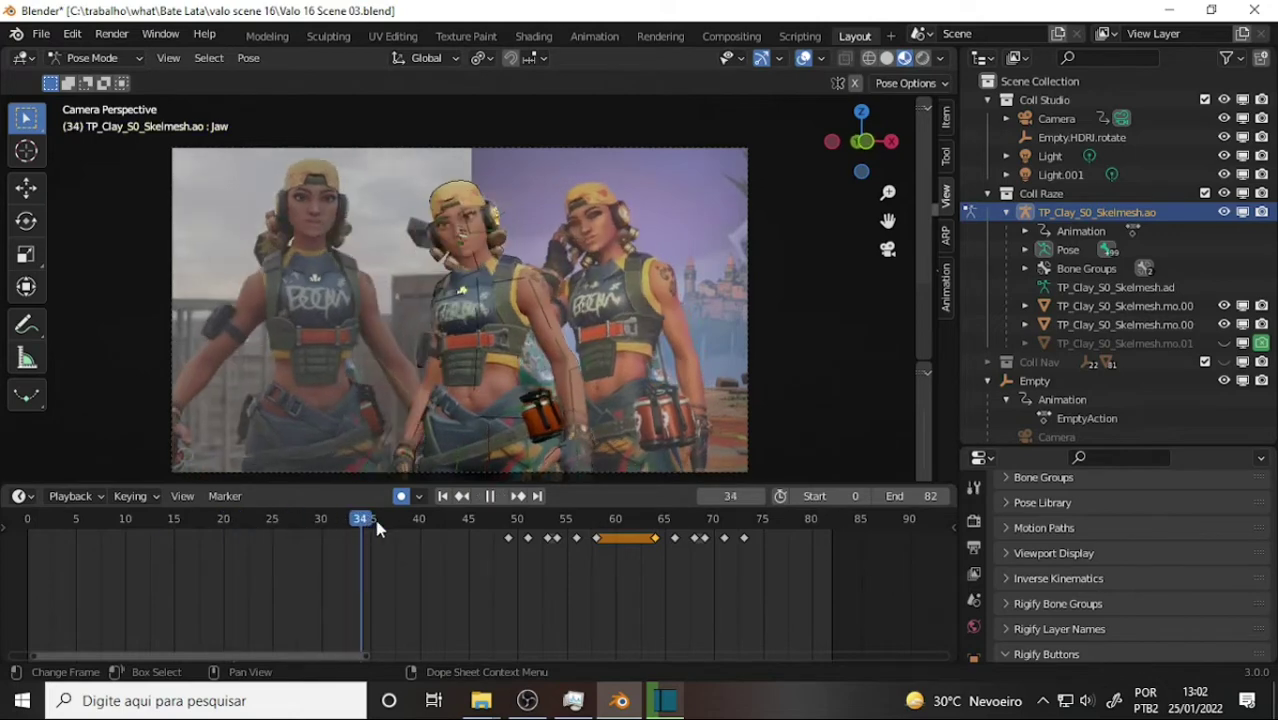
pyautogui.press('space')
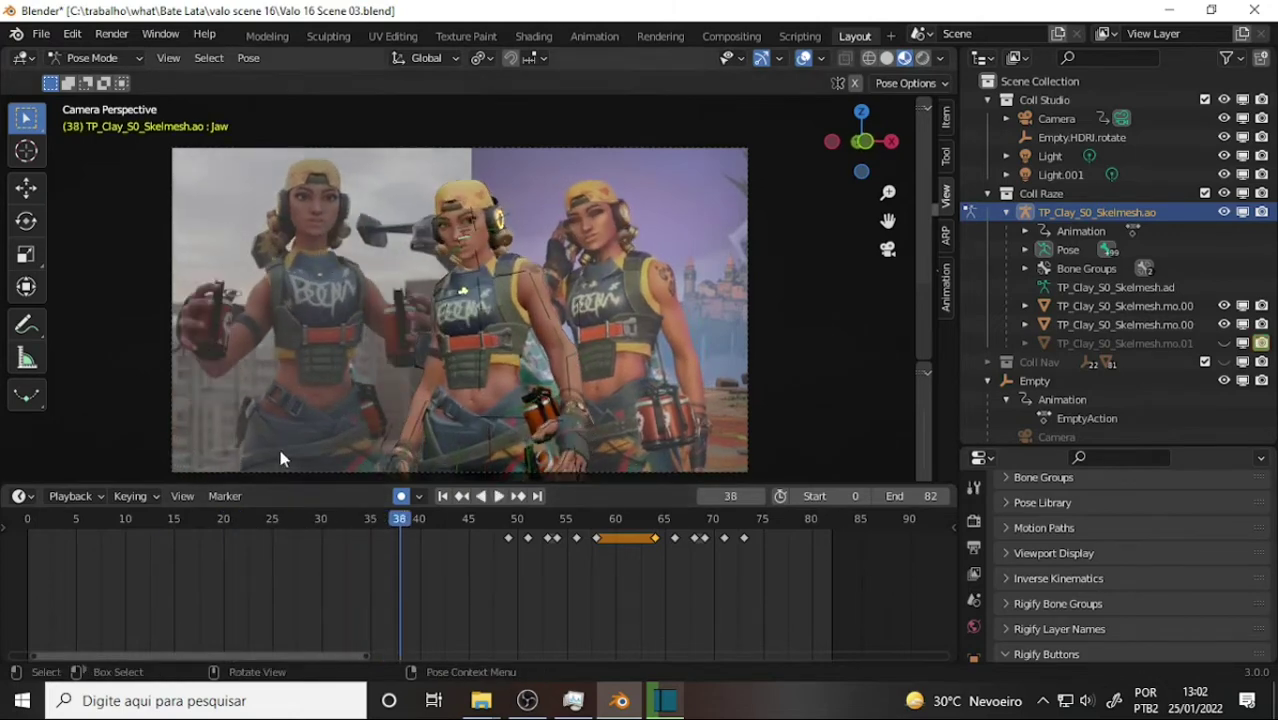
pyautogui.press('space')
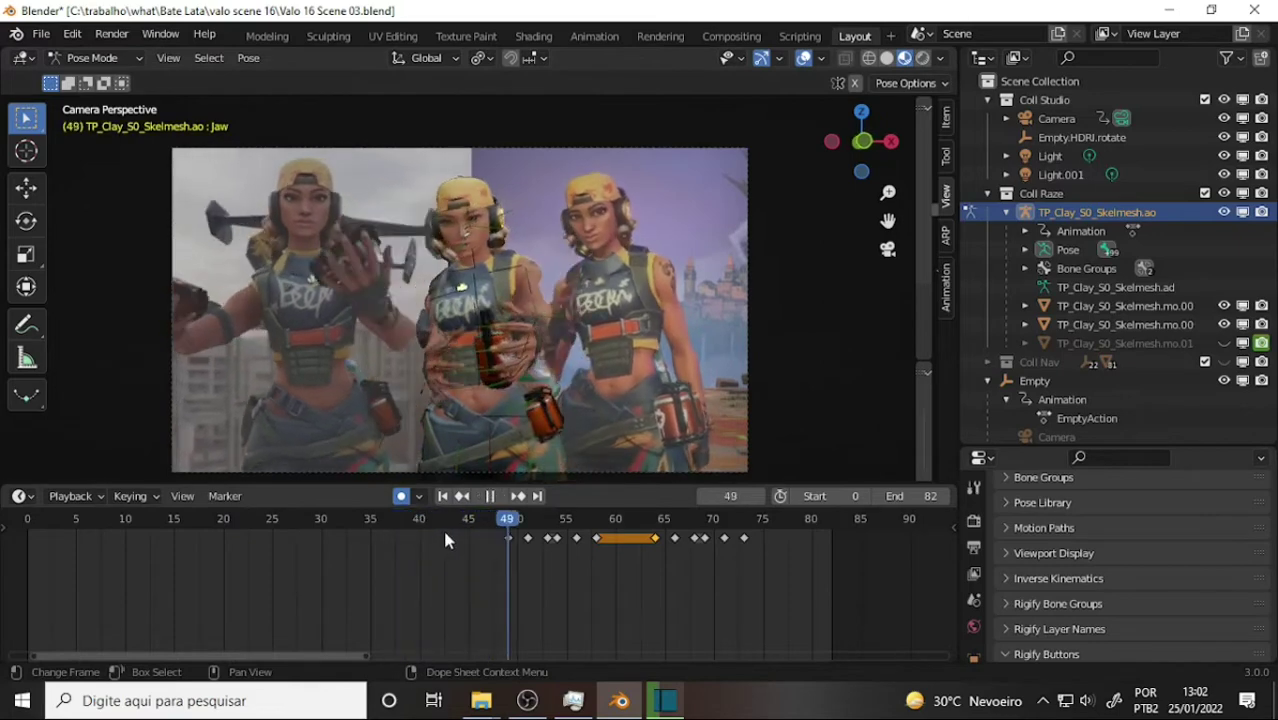
pyautogui.click(445, 533)
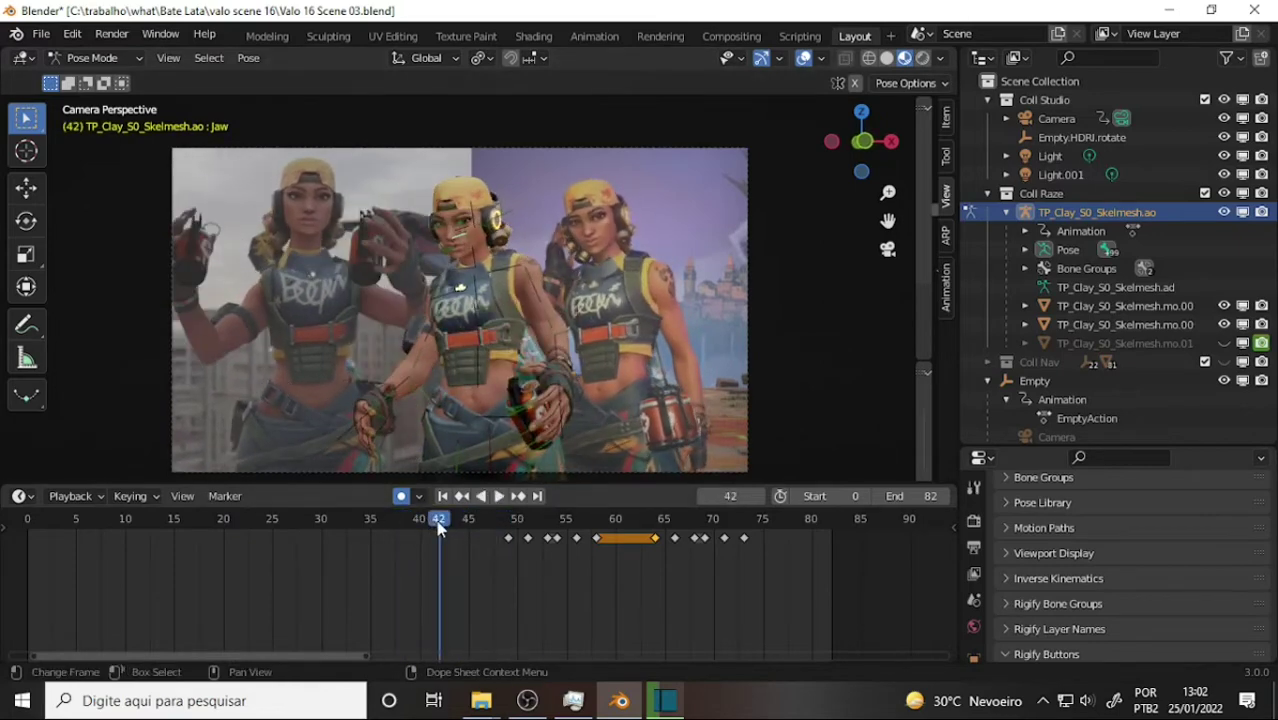
# - Play backwards, then replay and scrub forward from frame 12 to stop near frame 23
pyautogui.hotkey('ctrl', 'shift', 'space')
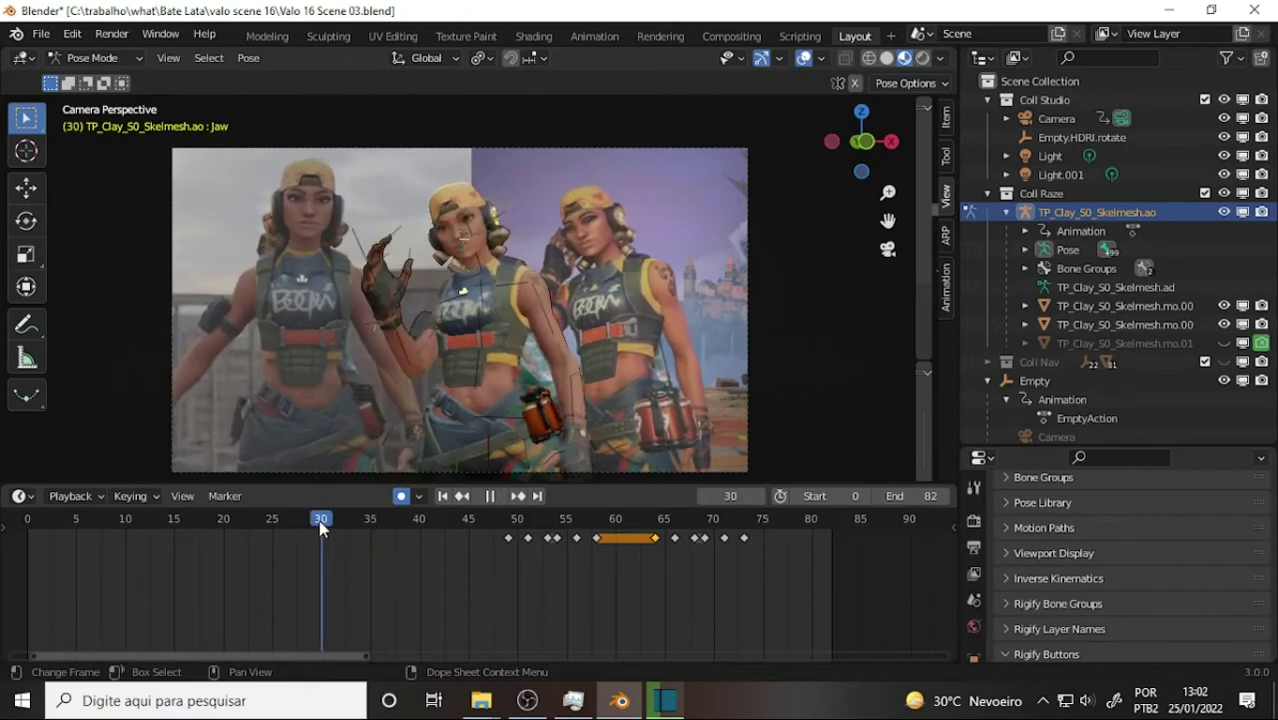
pyautogui.moveTo(320, 528); pyautogui.dragTo(367, 530)
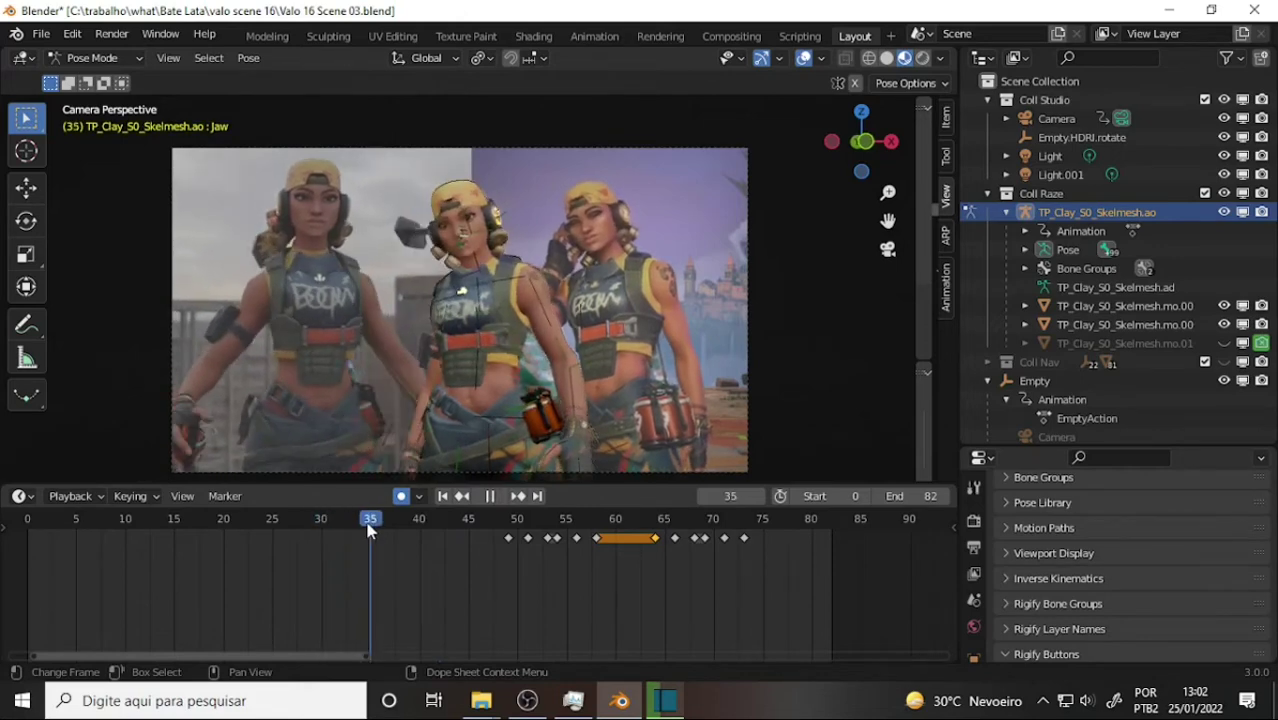
pyautogui.press('space')
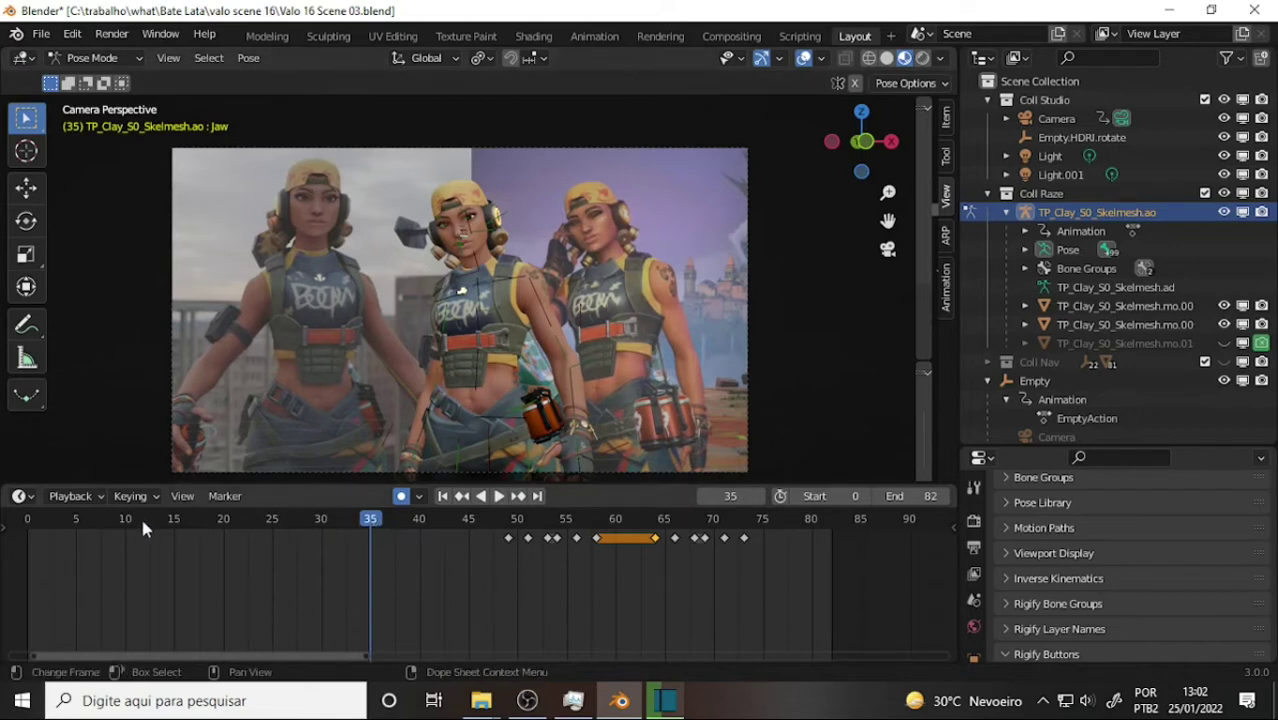
pyautogui.click(89, 520)
pyautogui.press('space')
pyautogui.moveTo(89, 520); pyautogui.dragTo(206, 531)
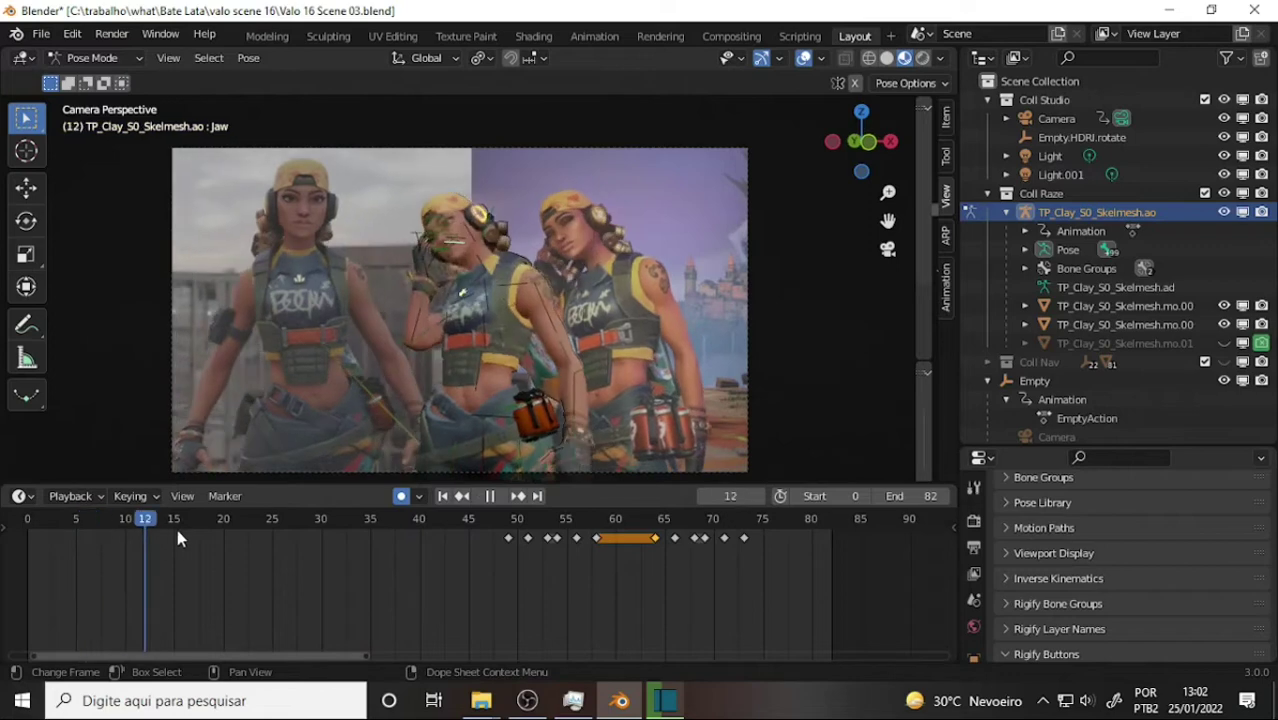
pyautogui.moveTo(206, 531); pyautogui.dragTo(264, 531)
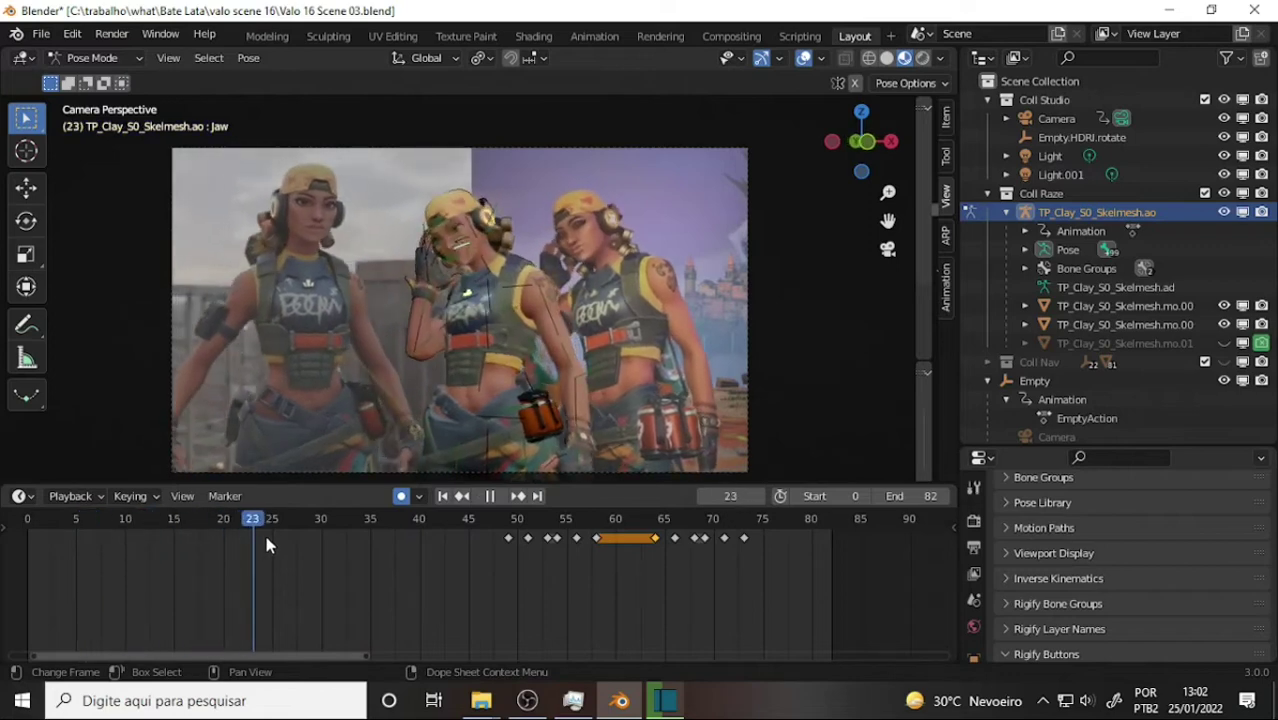
pyautogui.press('space')
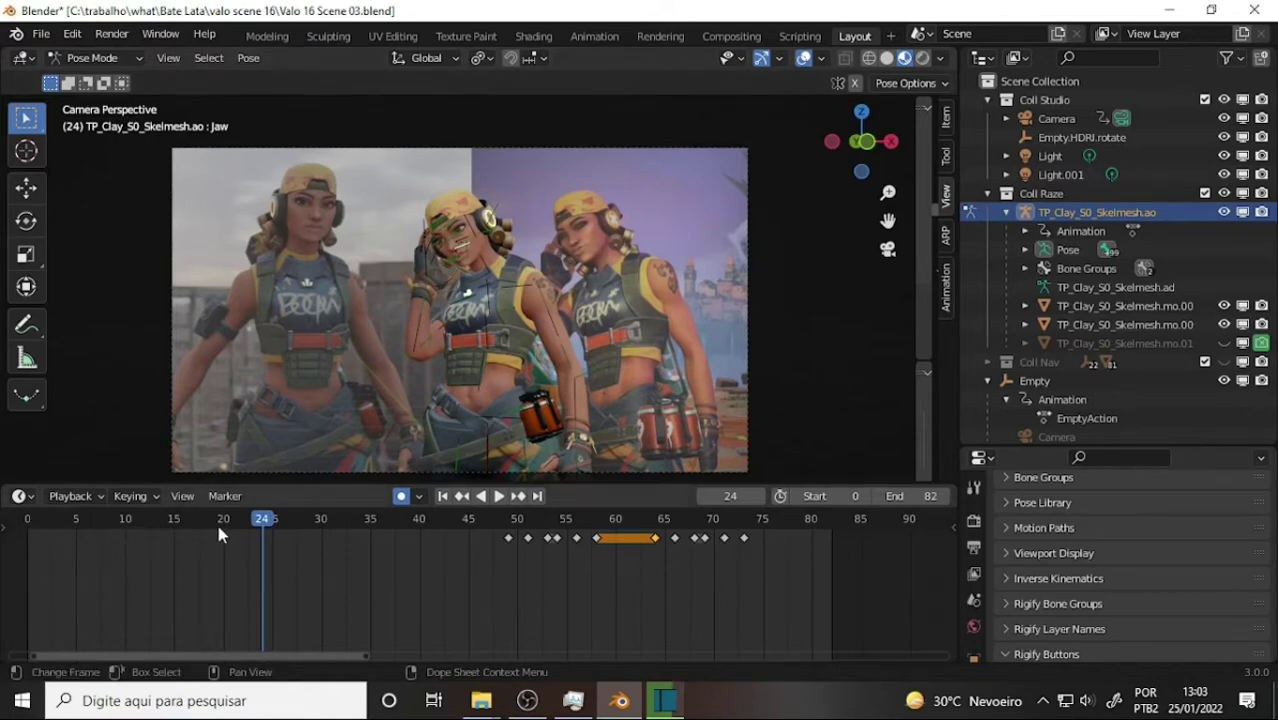
# - Scrub back near the start and play, pausing around frame 3
pyautogui.moveTo(172, 518); pyautogui.dragTo(66, 522)
pyautogui.press('space')
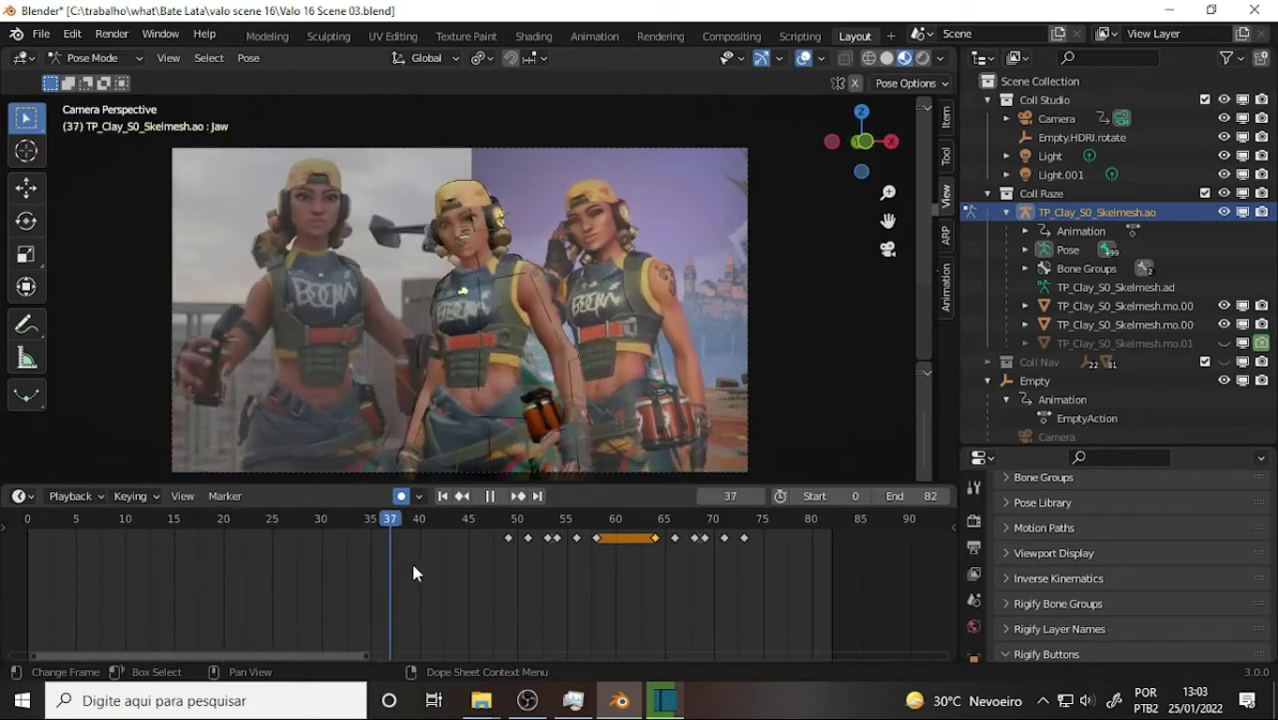
pyautogui.moveTo(414, 567); pyautogui.dragTo(57, 571)
pyautogui.press('space')
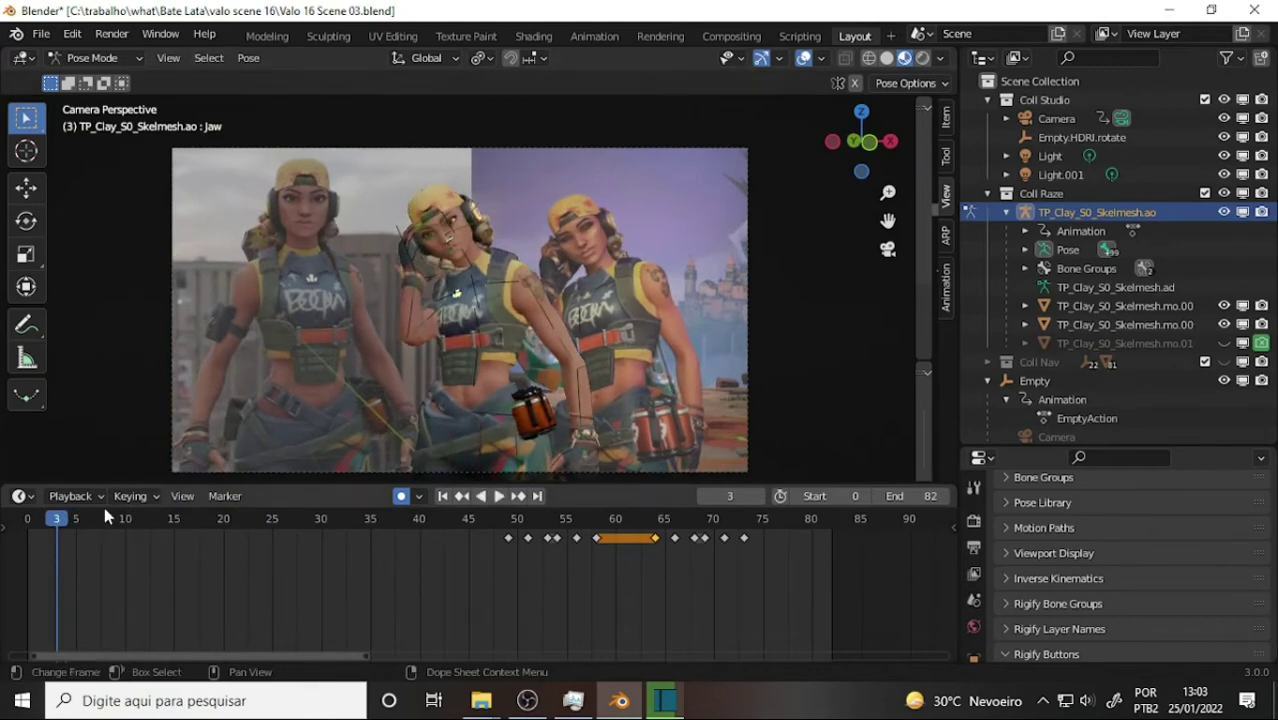
# - Play through to frame 38, then replay from frame 3 and stop at frame 16
pyautogui.press('space')
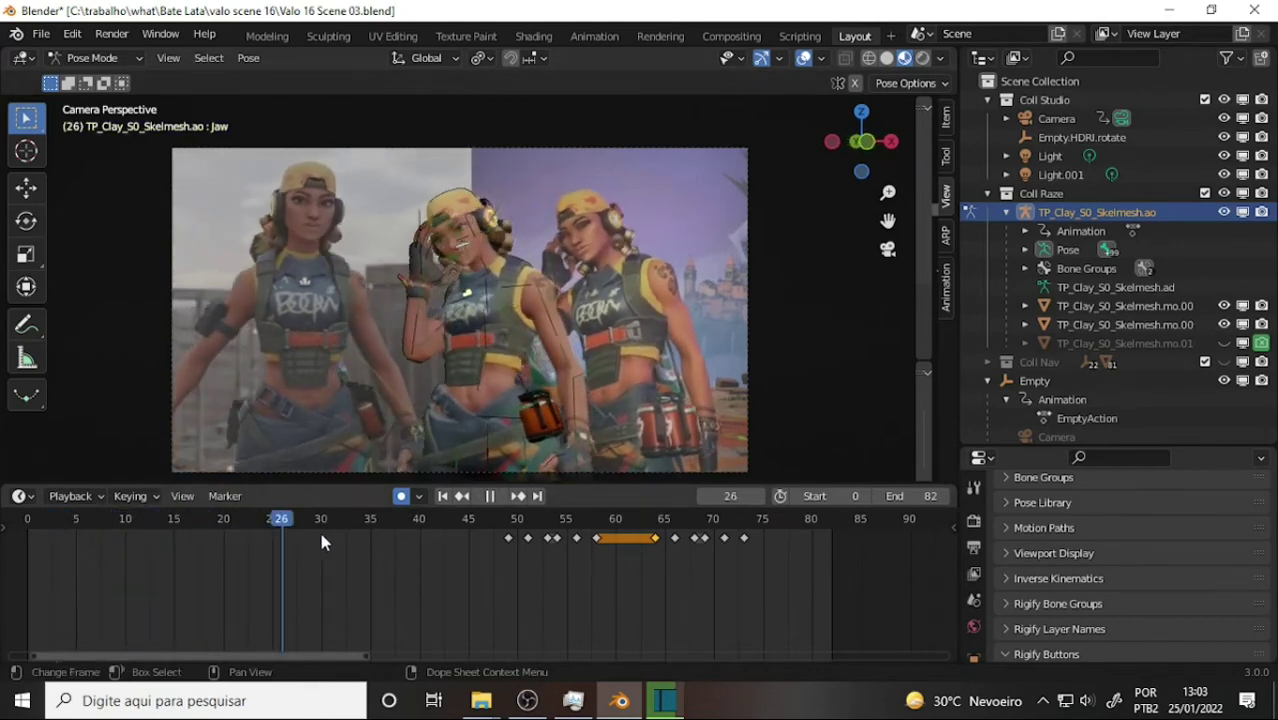
pyautogui.press('space')
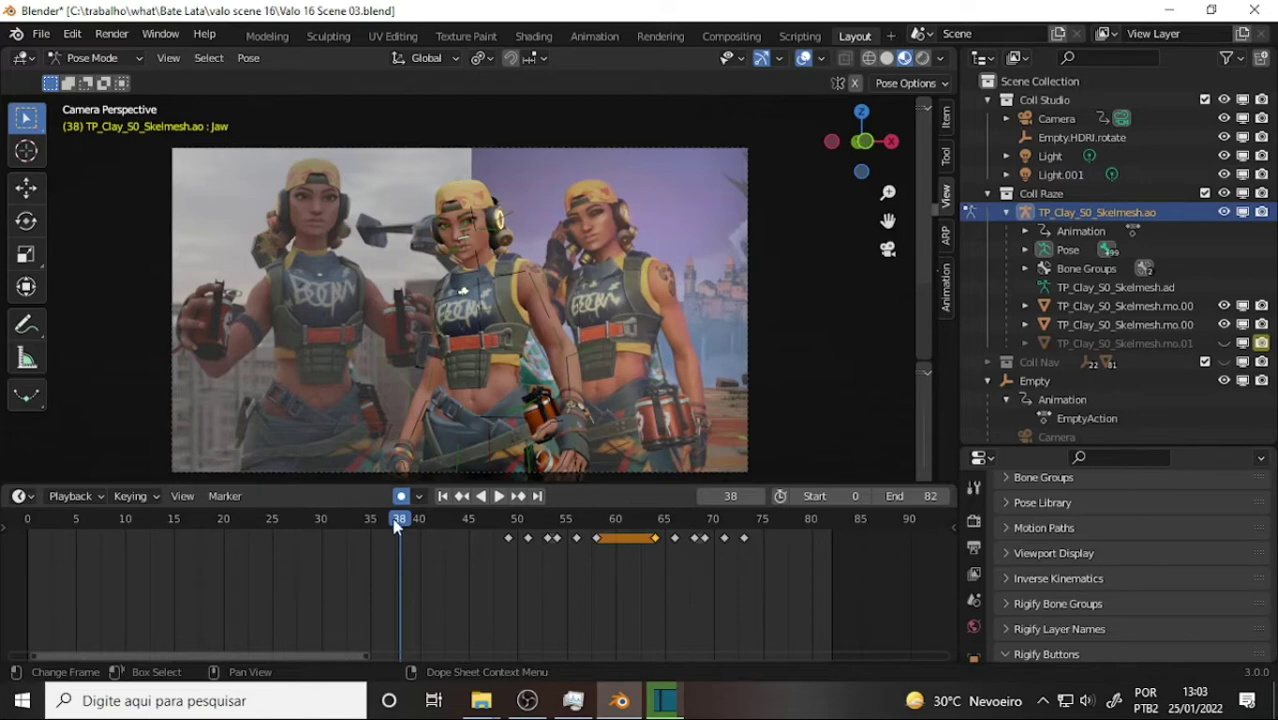
pyautogui.click(52, 515)
pyautogui.press('space')
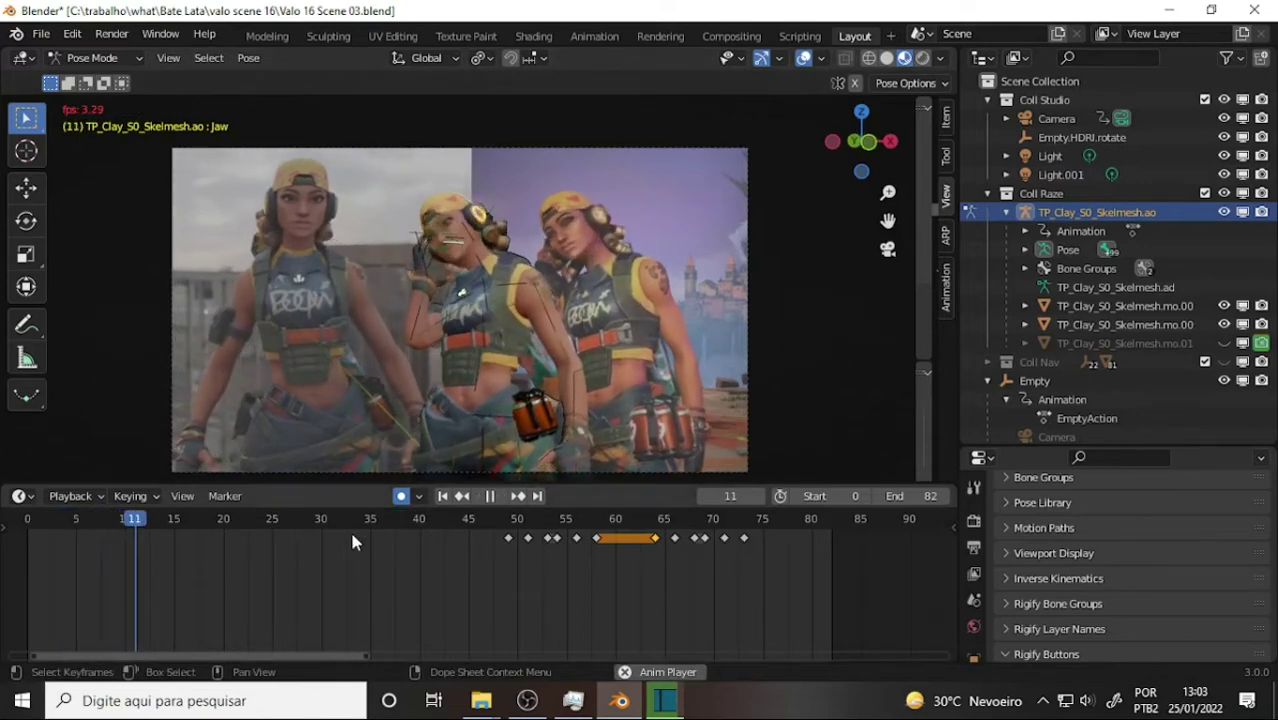
pyautogui.press('space')
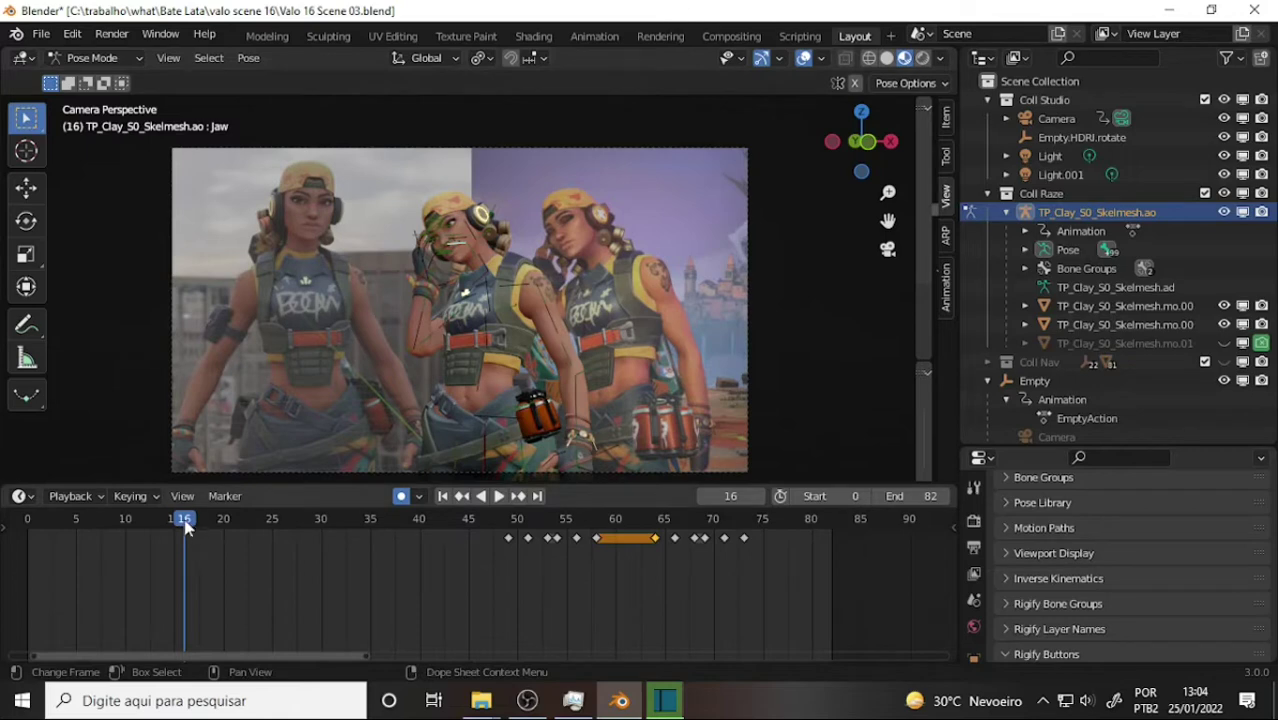
# - Toggle playback, scrub back to frame 34, and play on toward frame 74
pyautogui.press('space')
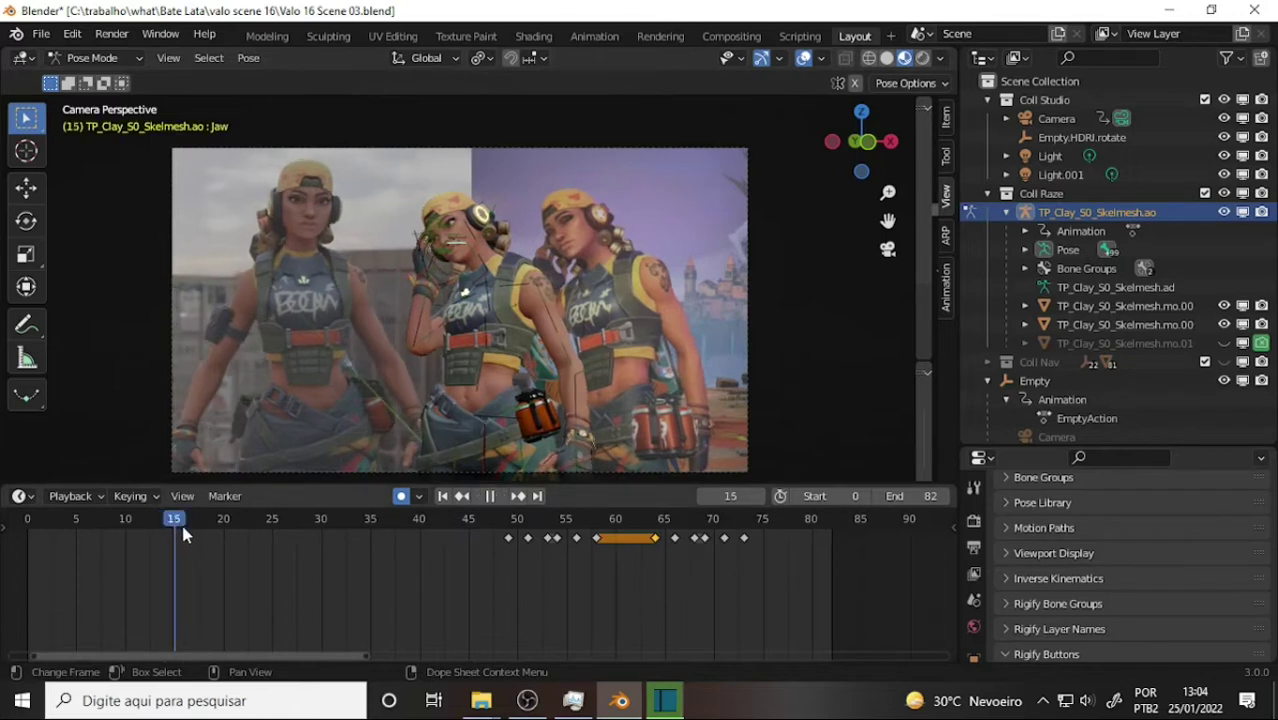
pyautogui.press('space')
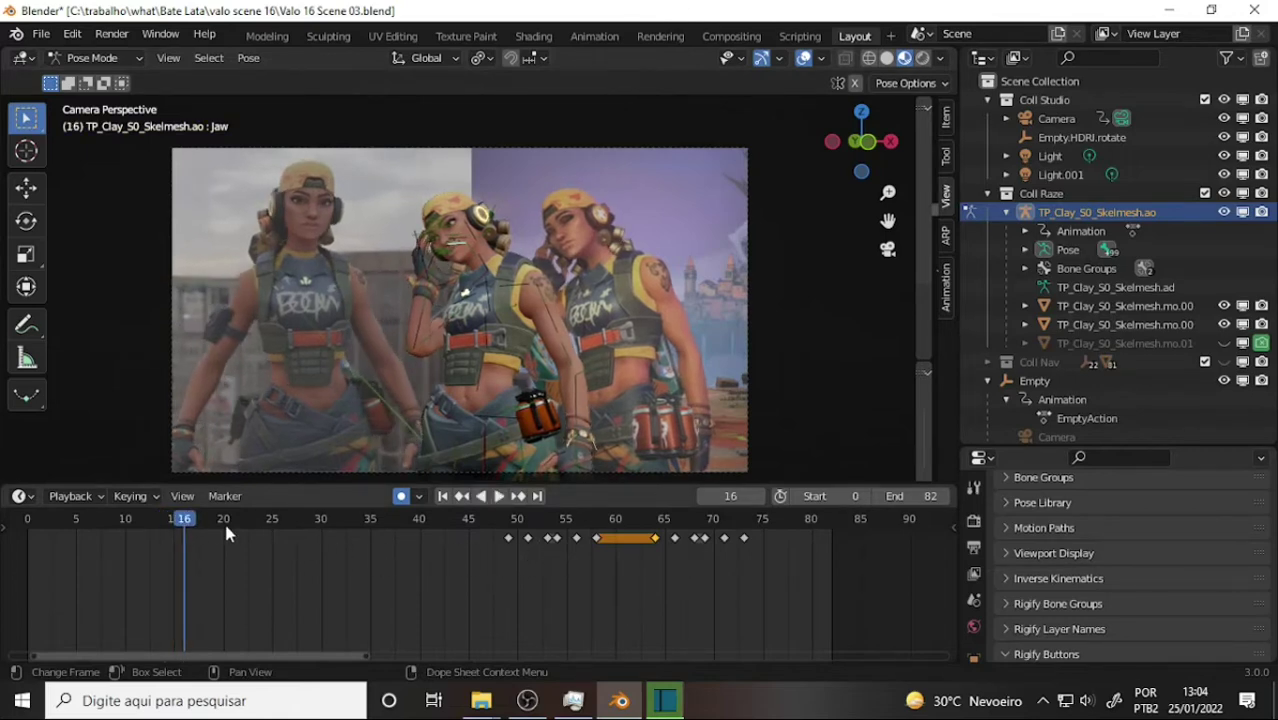
pyautogui.press('space')
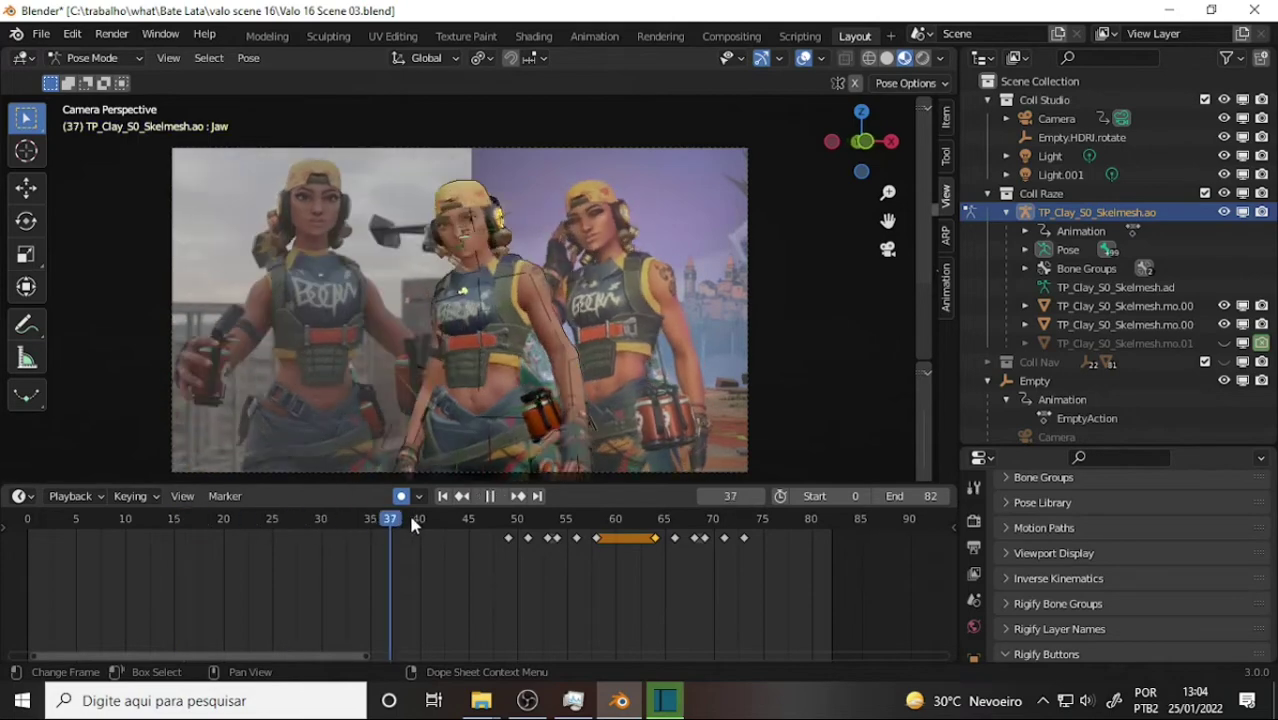
pyautogui.moveTo(517, 522)
pyautogui.mouseDown()
pyautogui.moveTo(322, 530)
pyautogui.moveTo(427, 530)
pyautogui.mouseUp()
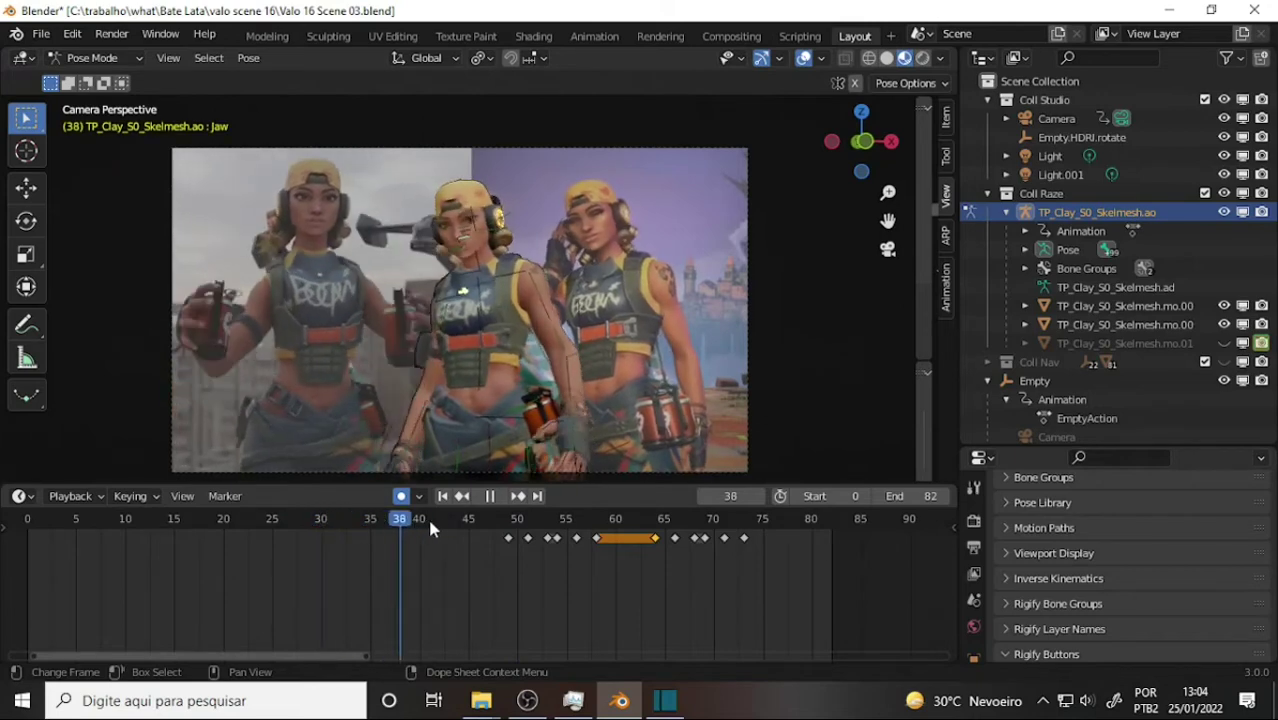
pyautogui.press('Escape')
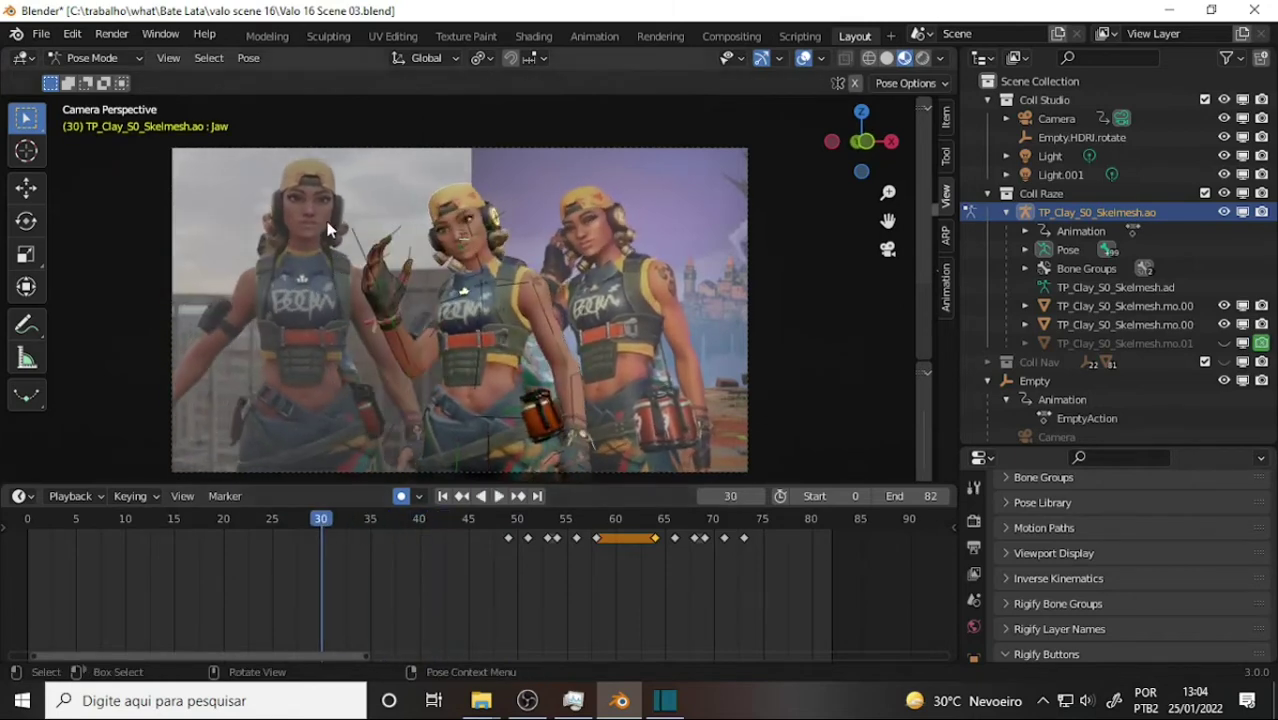
pyautogui.press('space')
pyautogui.moveTo(322, 527)
pyautogui.mouseDown()
pyautogui.moveTo(201, 512)
pyautogui.moveTo(203, 527)
pyautogui.mouseUp()
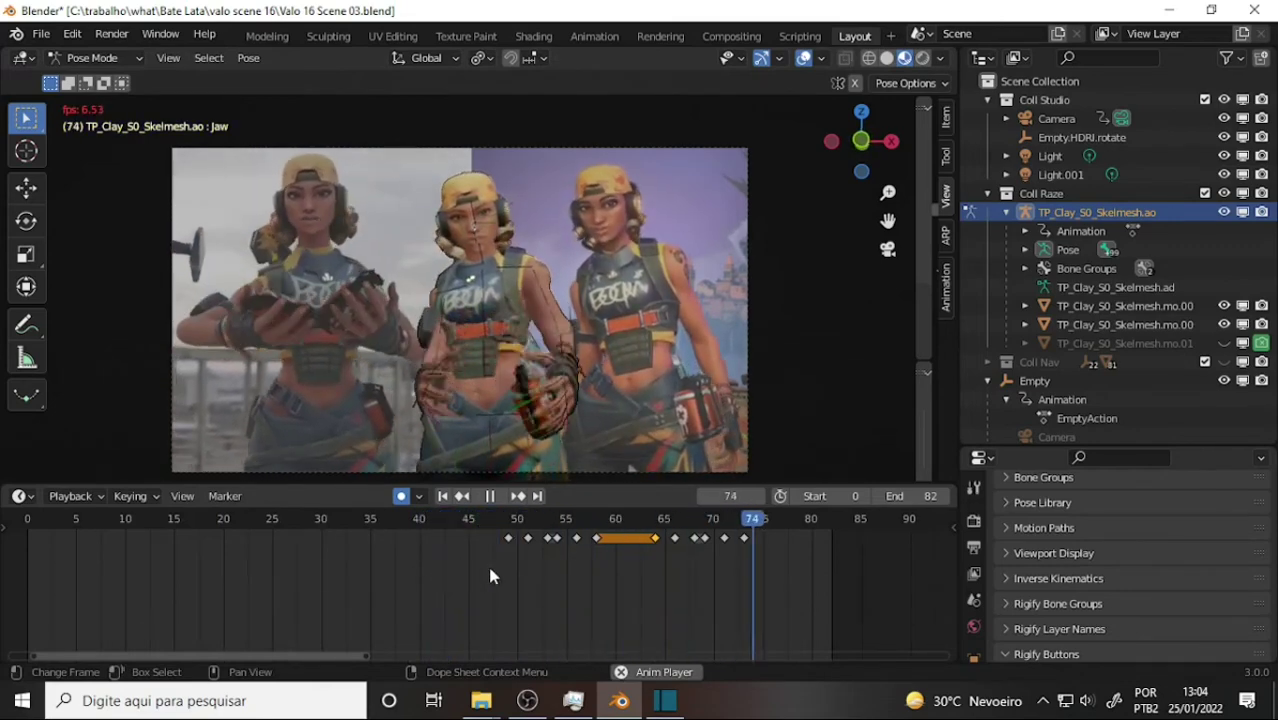
pyautogui.press('space')
pyautogui.press('space')
pyautogui.click(463, 518)
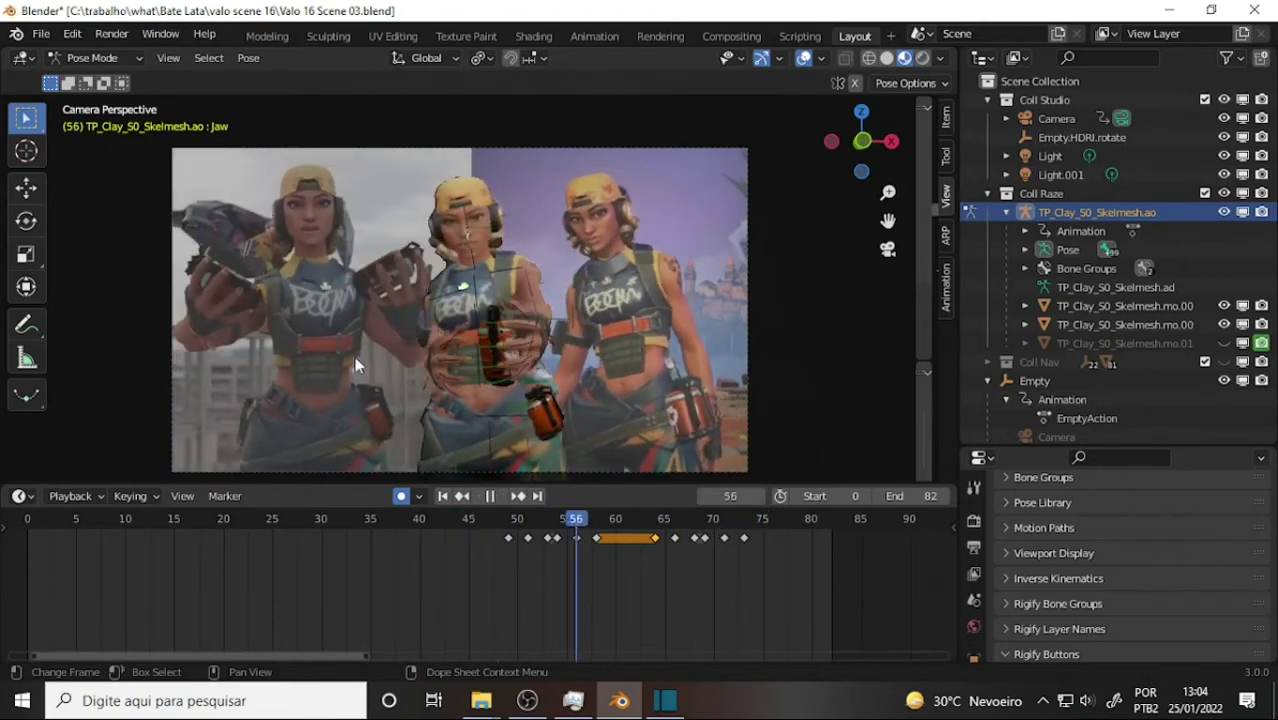
pyautogui.press('Escape')
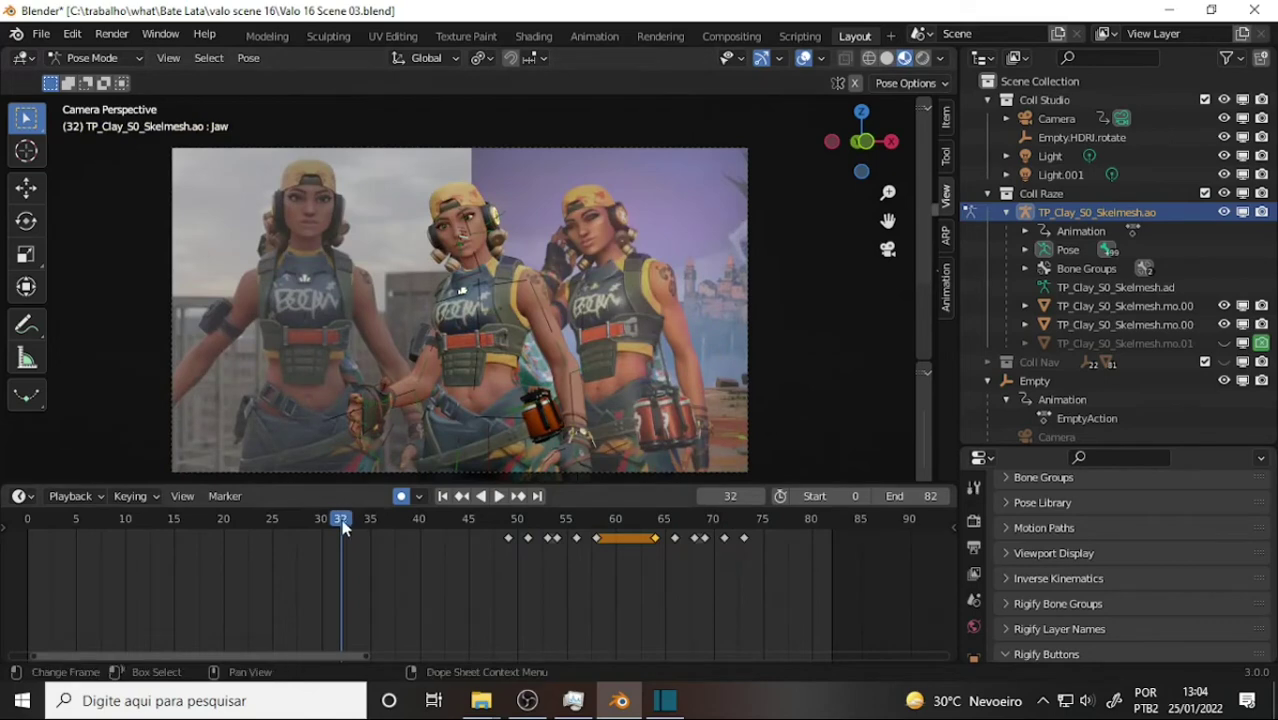
pyautogui.press('space')
pyautogui.press('space')
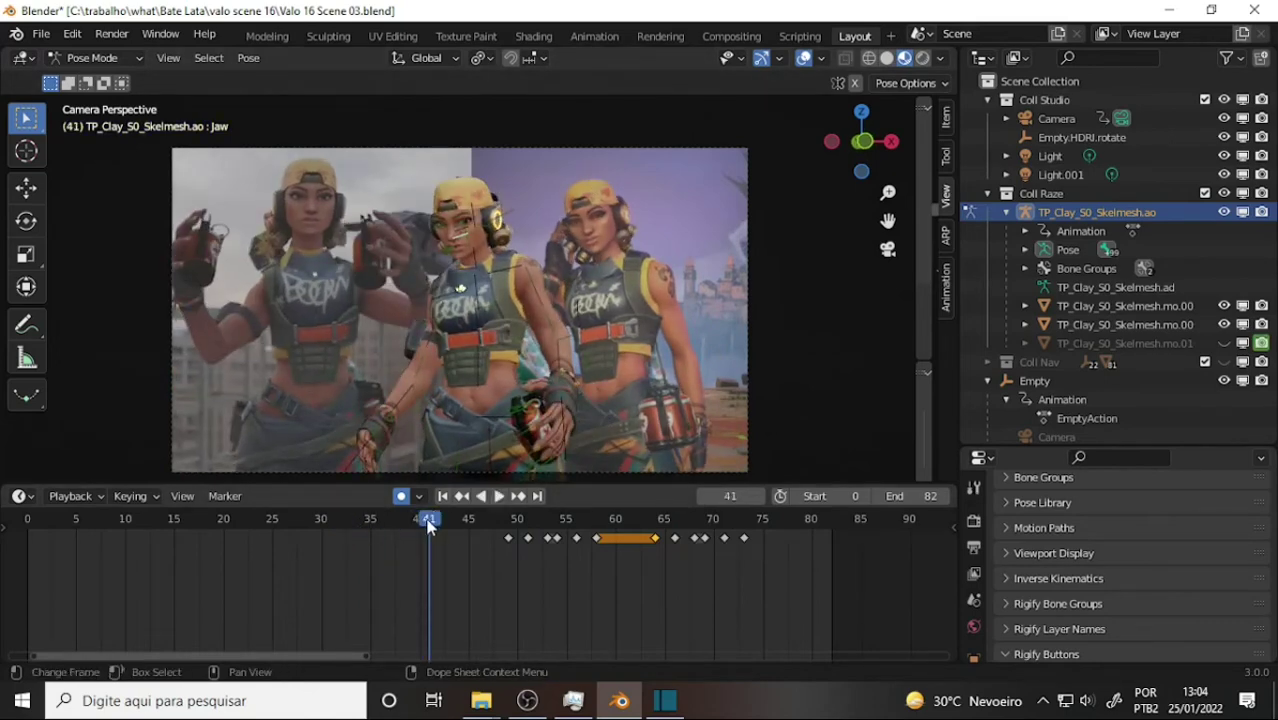
pyautogui.moveTo(430, 522); pyautogui.dragTo(337, 527)
pyautogui.press('space')
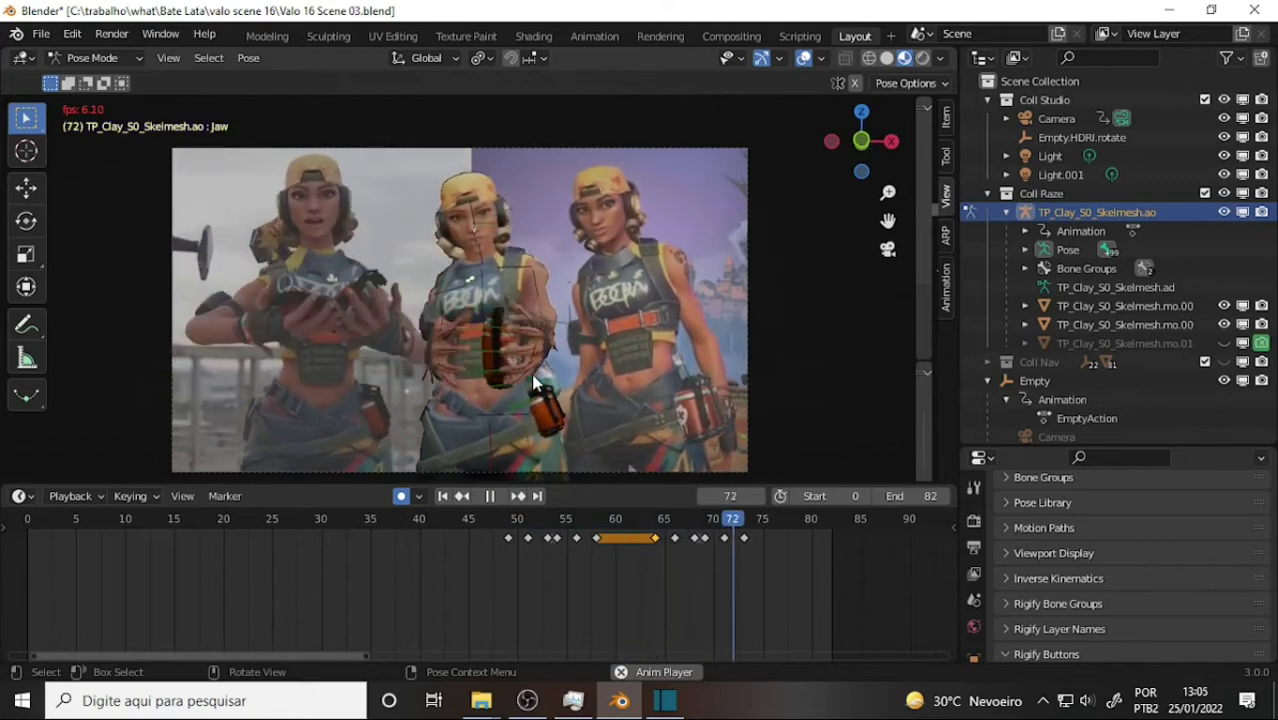
pyautogui.press('space')
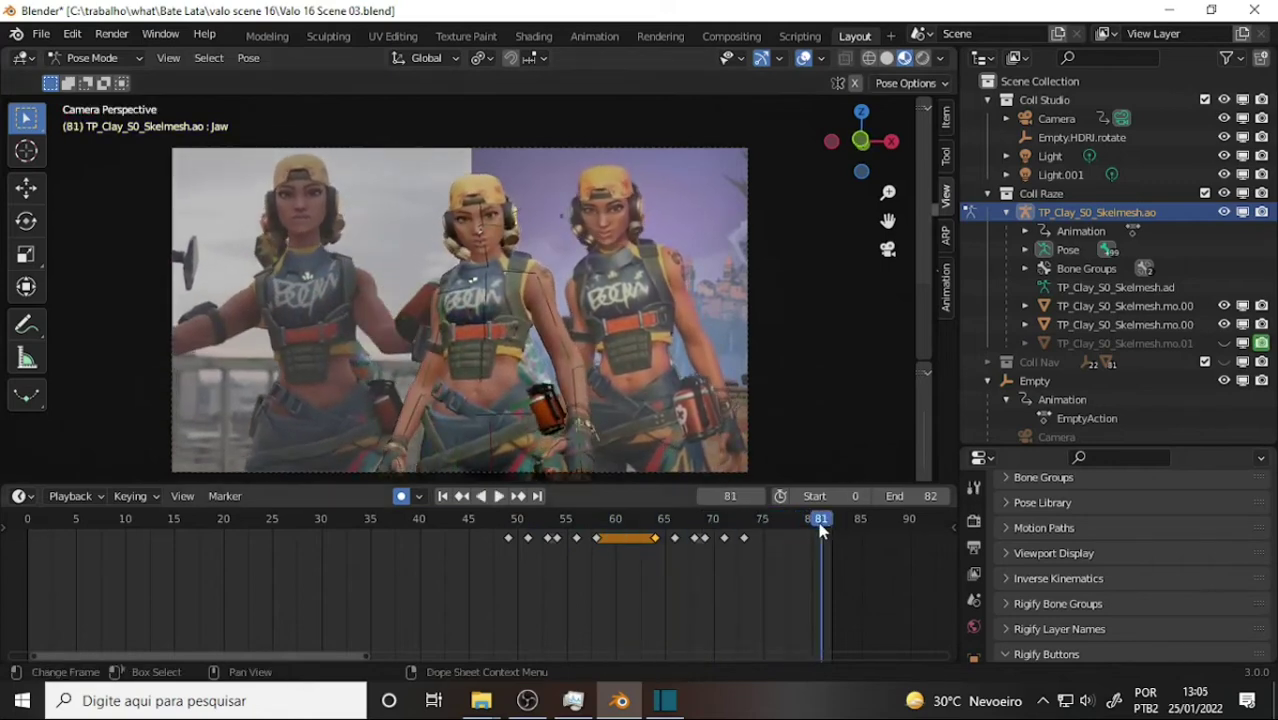
pyautogui.click(375, 523)
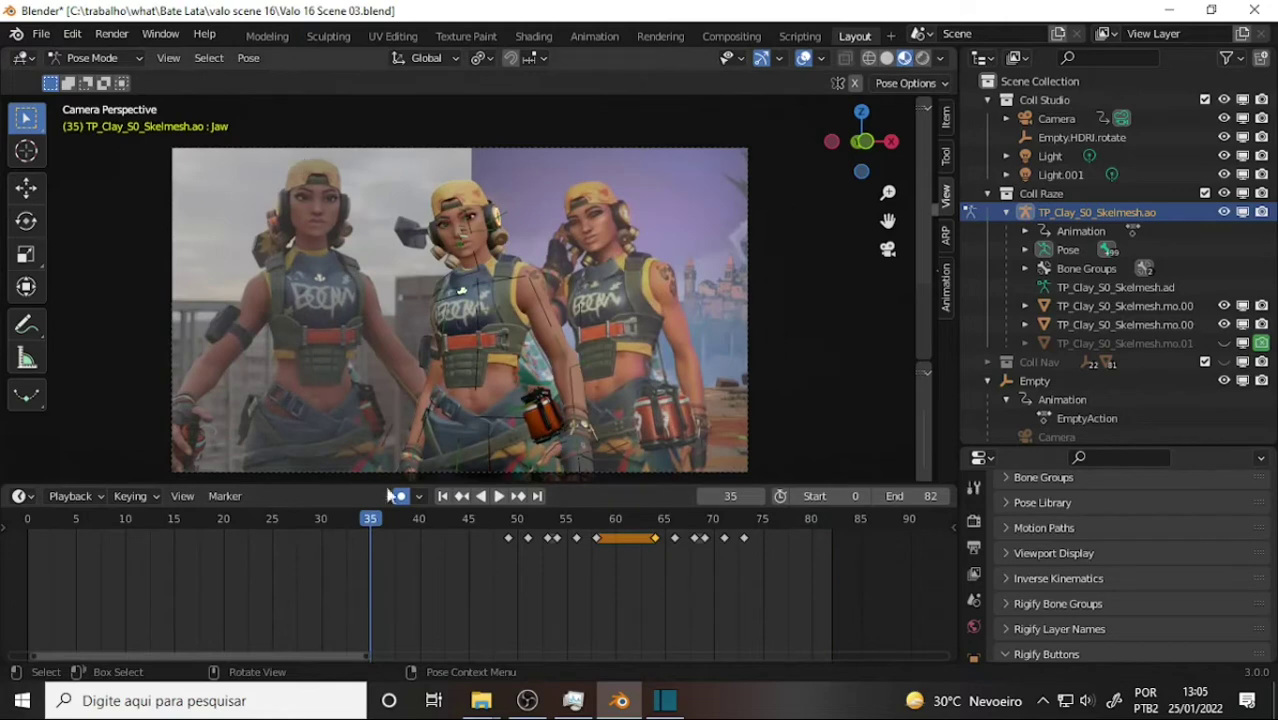
pyautogui.moveTo(375, 527); pyautogui.dragTo(377, 530)
pyautogui.press('space')
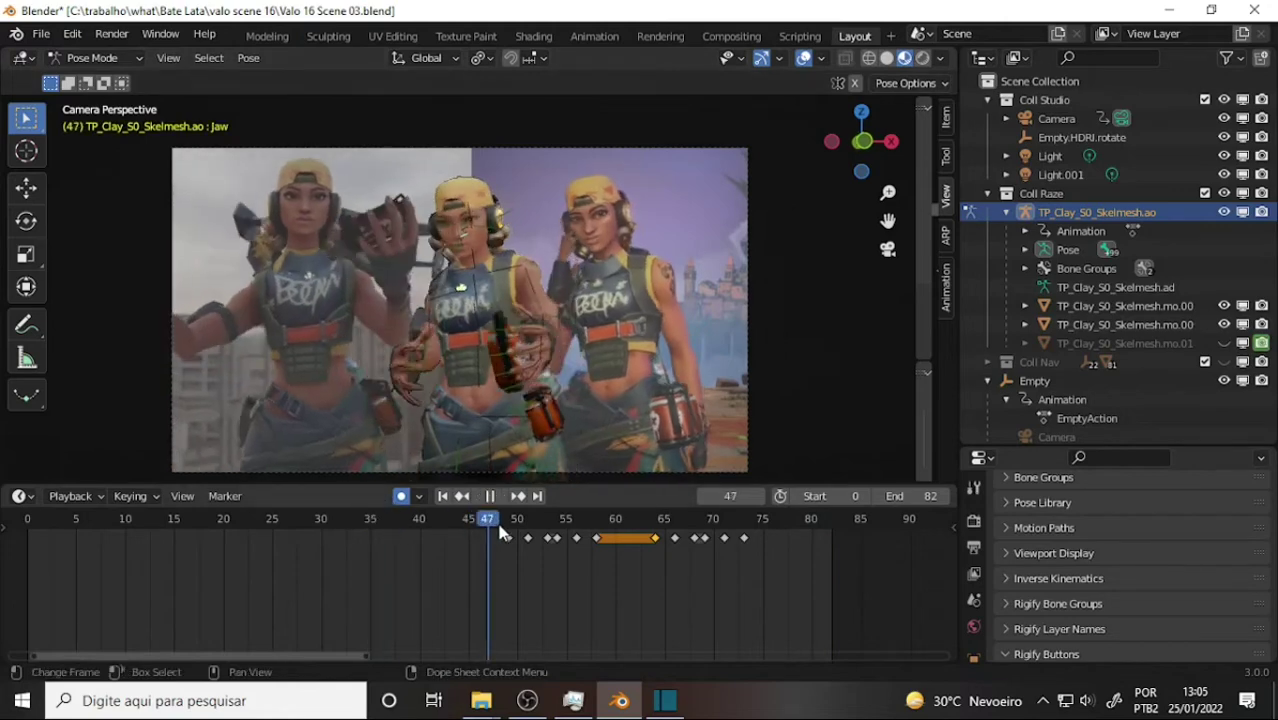
pyautogui.moveTo(512, 528); pyautogui.dragTo(237, 525)
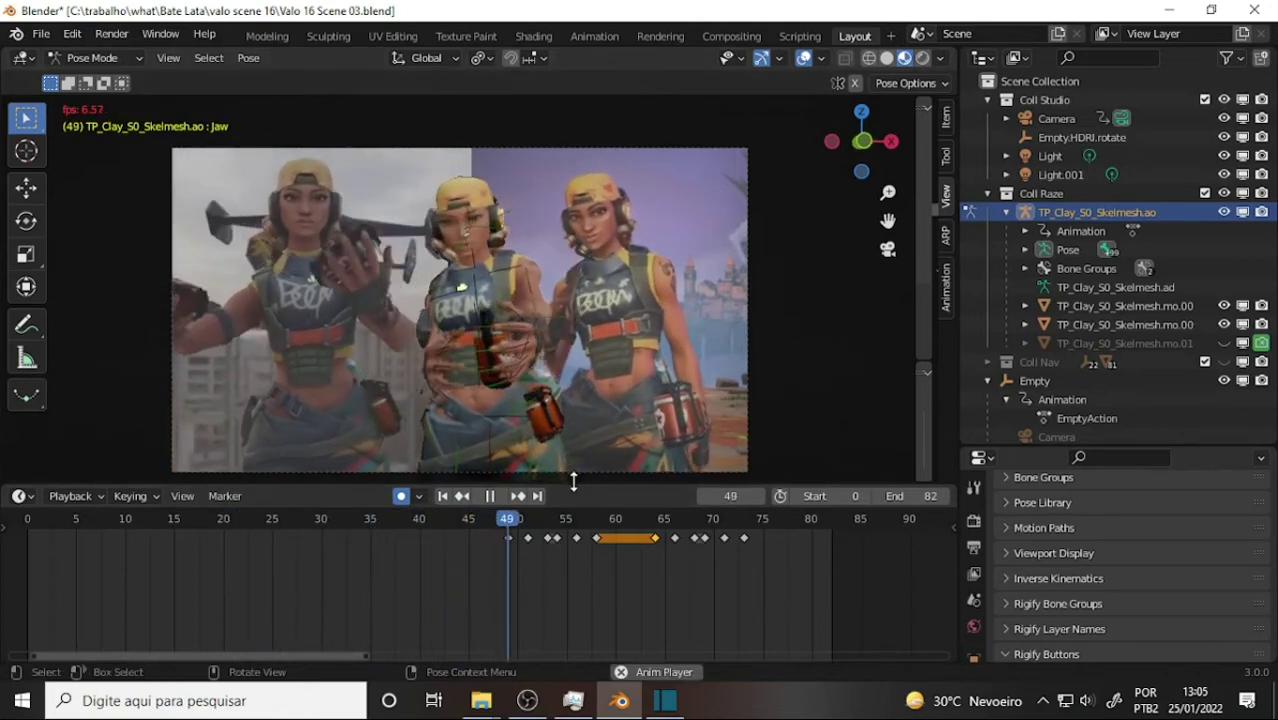
pyautogui.press('space')
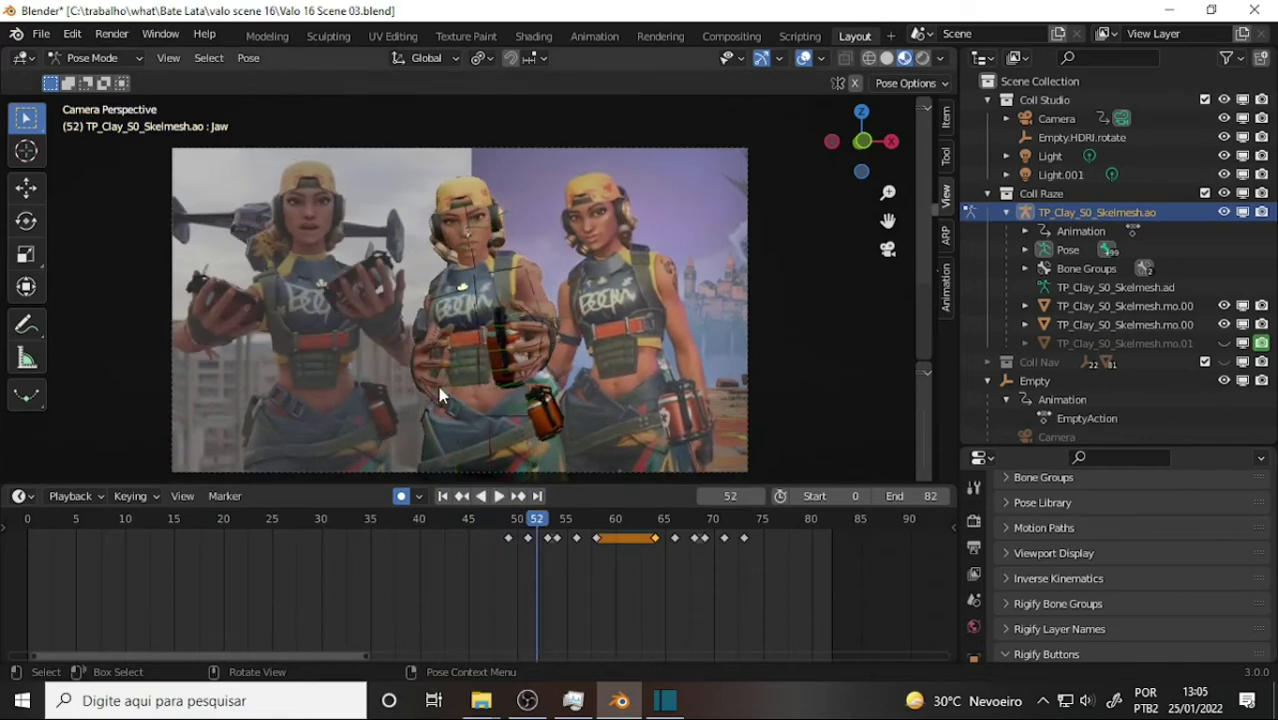
pyautogui.moveTo(541, 527); pyautogui.dragTo(455, 525)
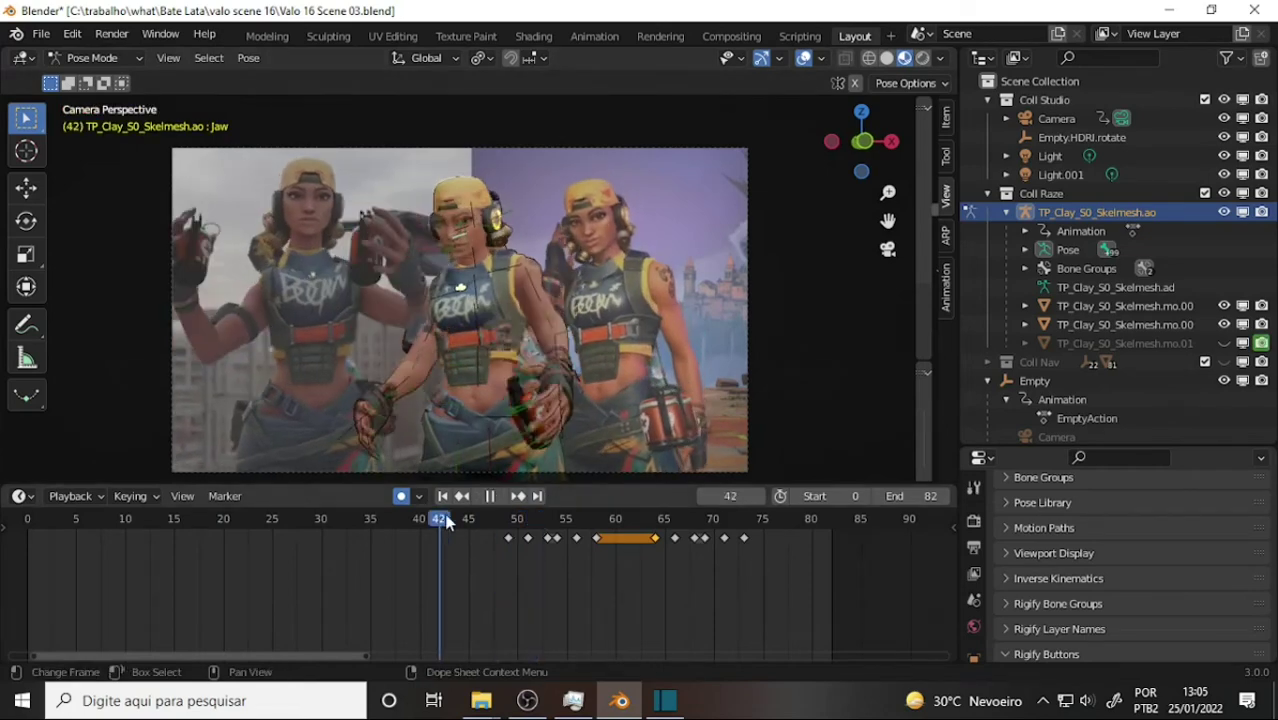
pyautogui.press('space')
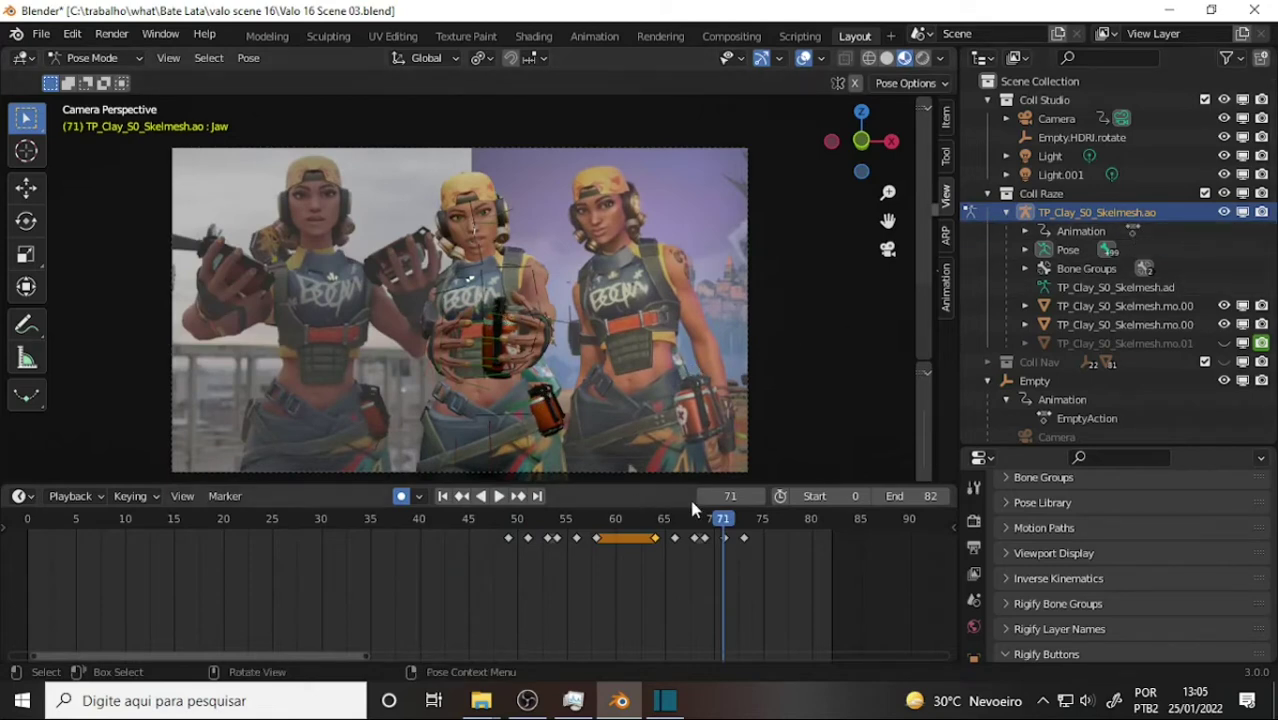
# - Unhide TP_Clay_S0_Skelmesh.mo.01 with its eye icon and scrub frames 31–39 to check it
pyautogui.moveTo(726, 525)
pyautogui.mouseDown()
pyautogui.moveTo(596, 525)
pyautogui.moveTo(675, 525)
pyautogui.mouseUp()
pyautogui.click(1224, 343)
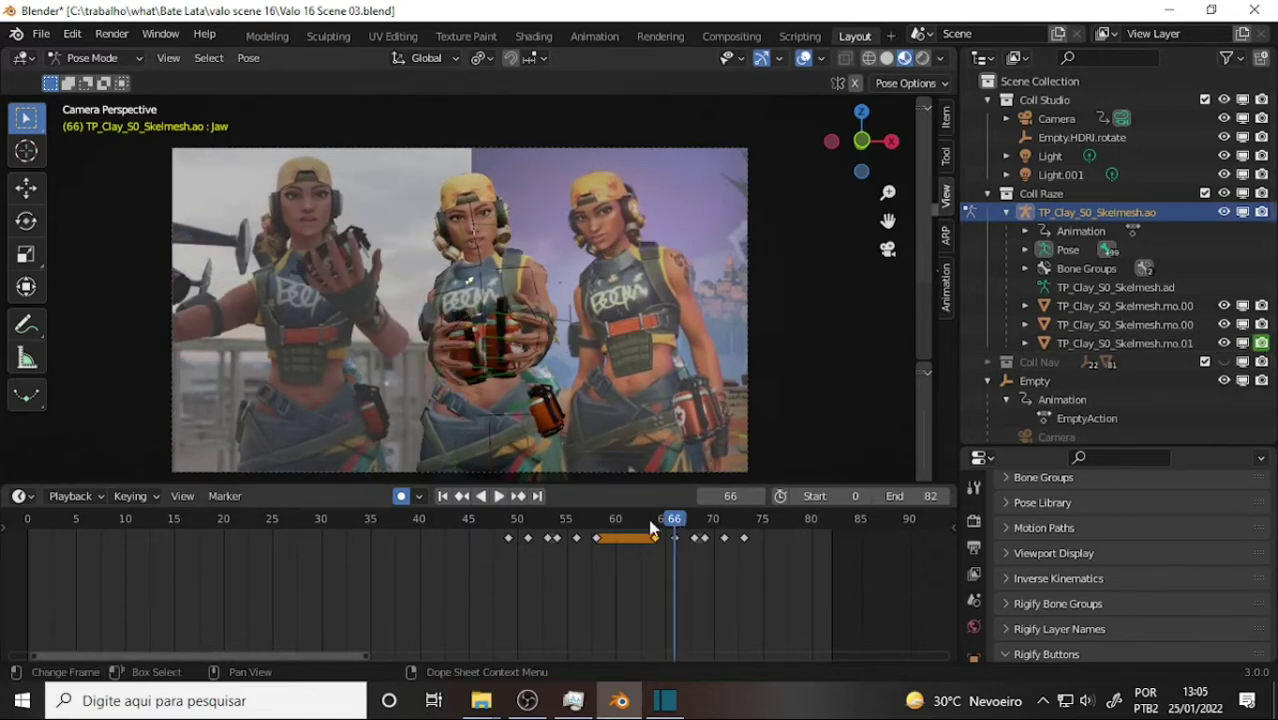
pyautogui.click(481, 496)
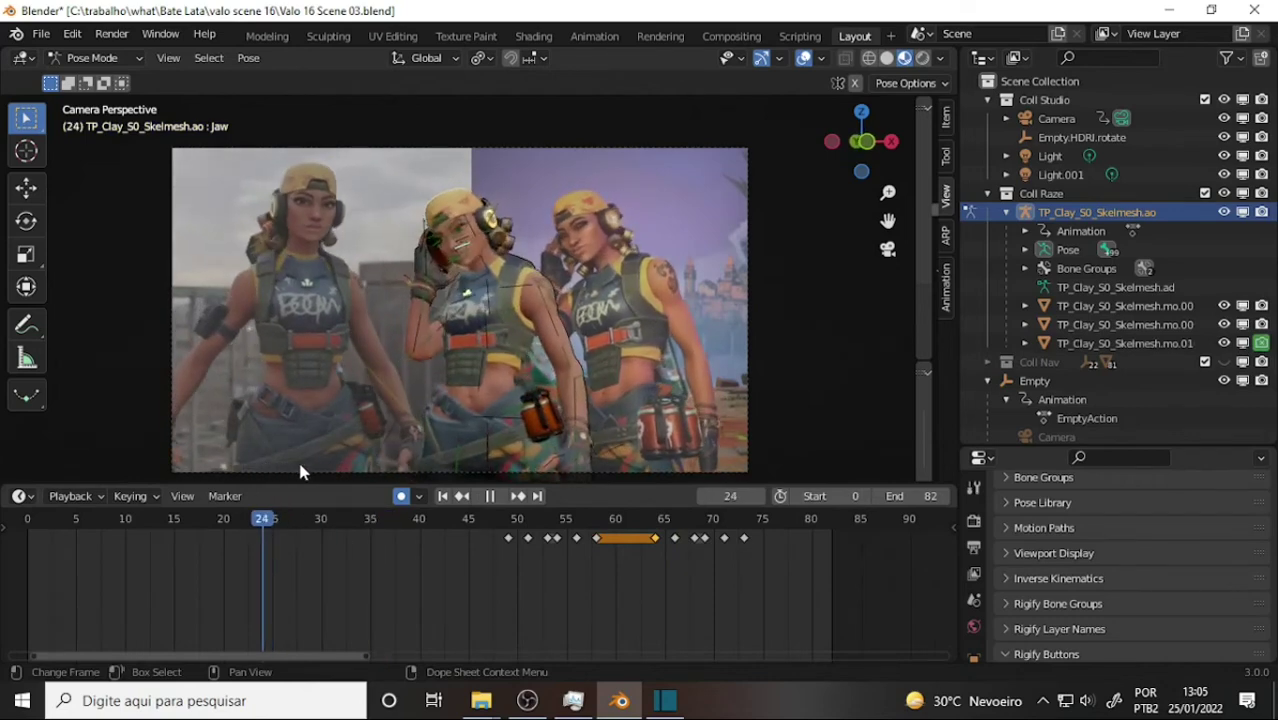
pyautogui.moveTo(297, 457); pyautogui.dragTo(331, 458)
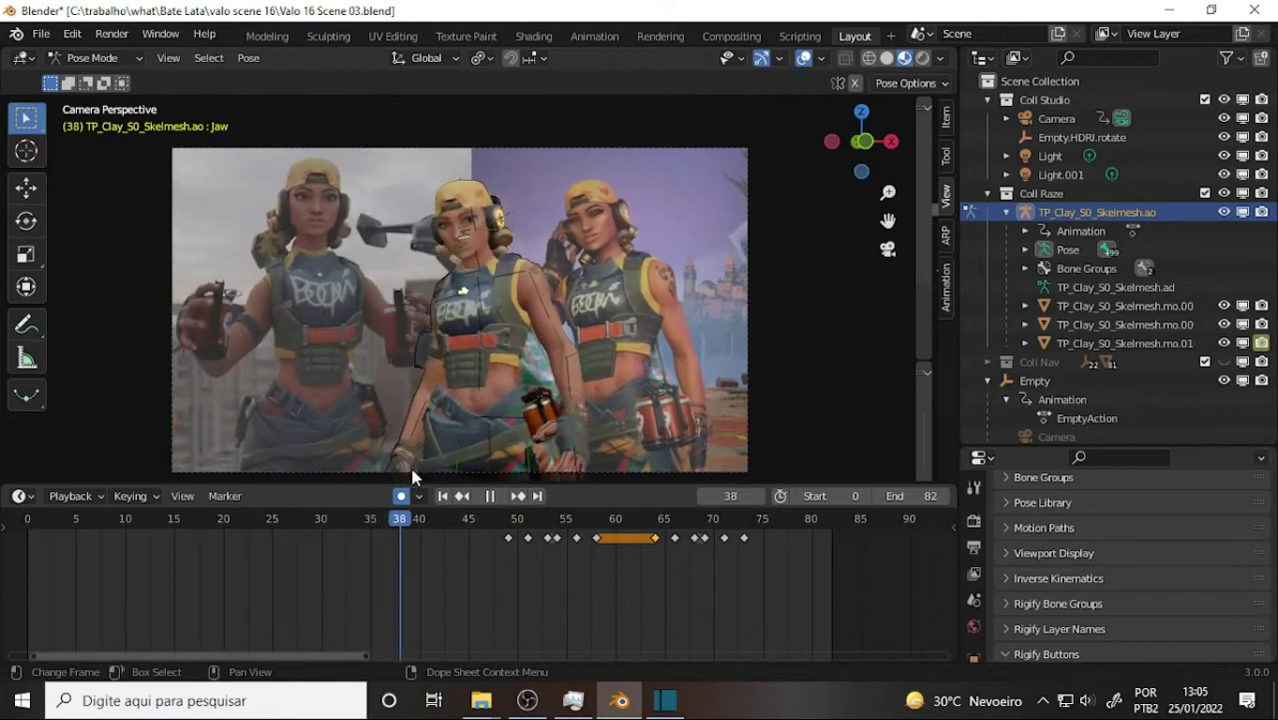
pyautogui.press('Escape')
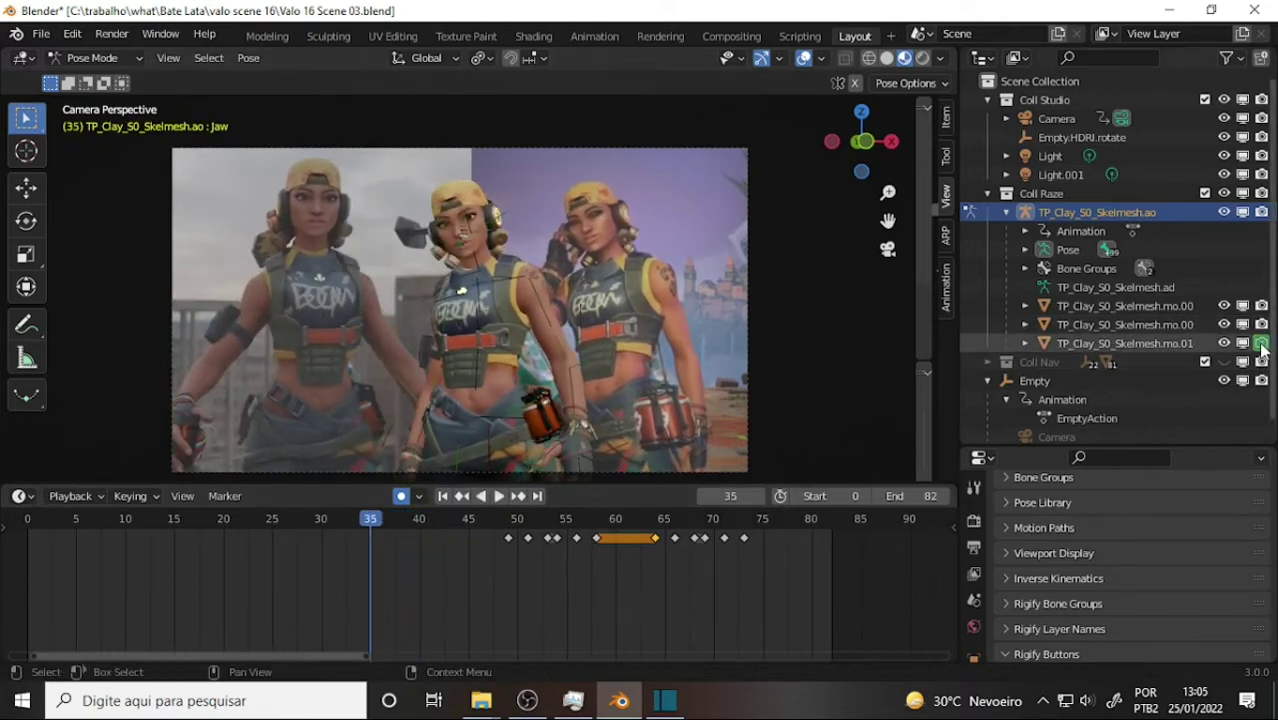
pyautogui.moveTo(392, 528); pyautogui.dragTo(407, 546)
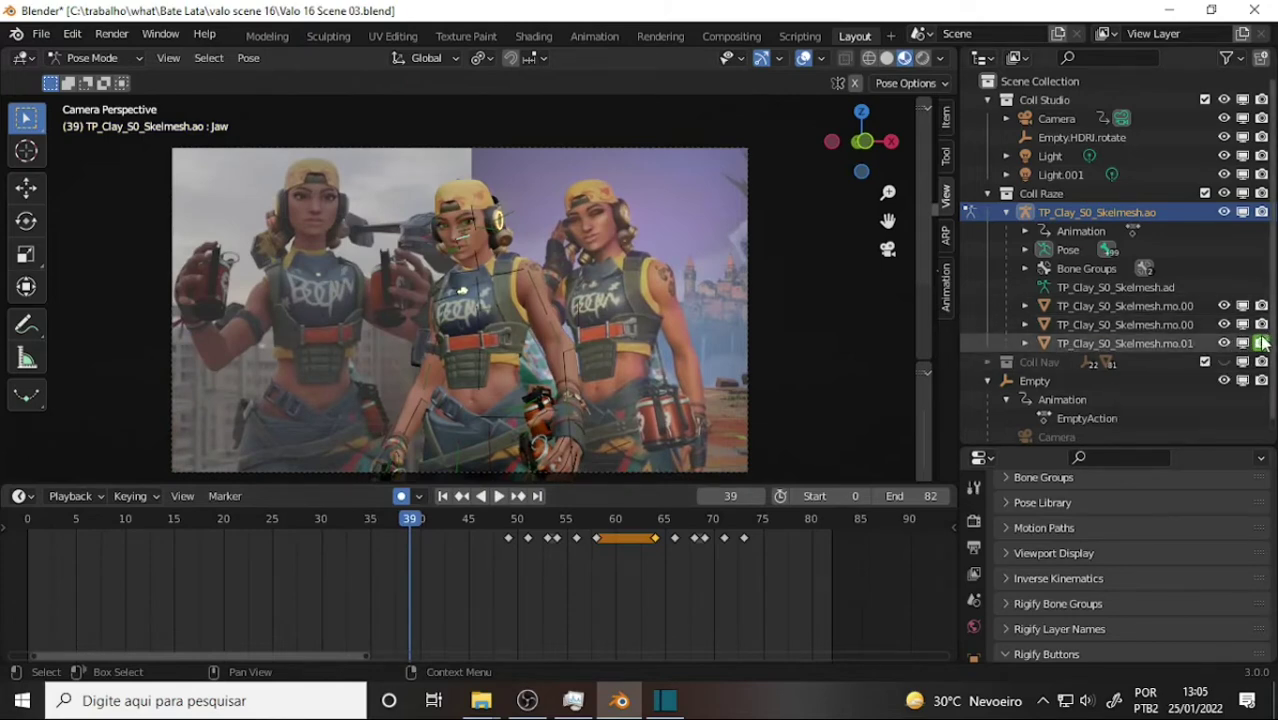
# - Insert a render-visibility keyframe on TP_Clay_S0_Skelmesh.mo.01, then settle on frame 40
pyautogui.rightClick(1260, 344)
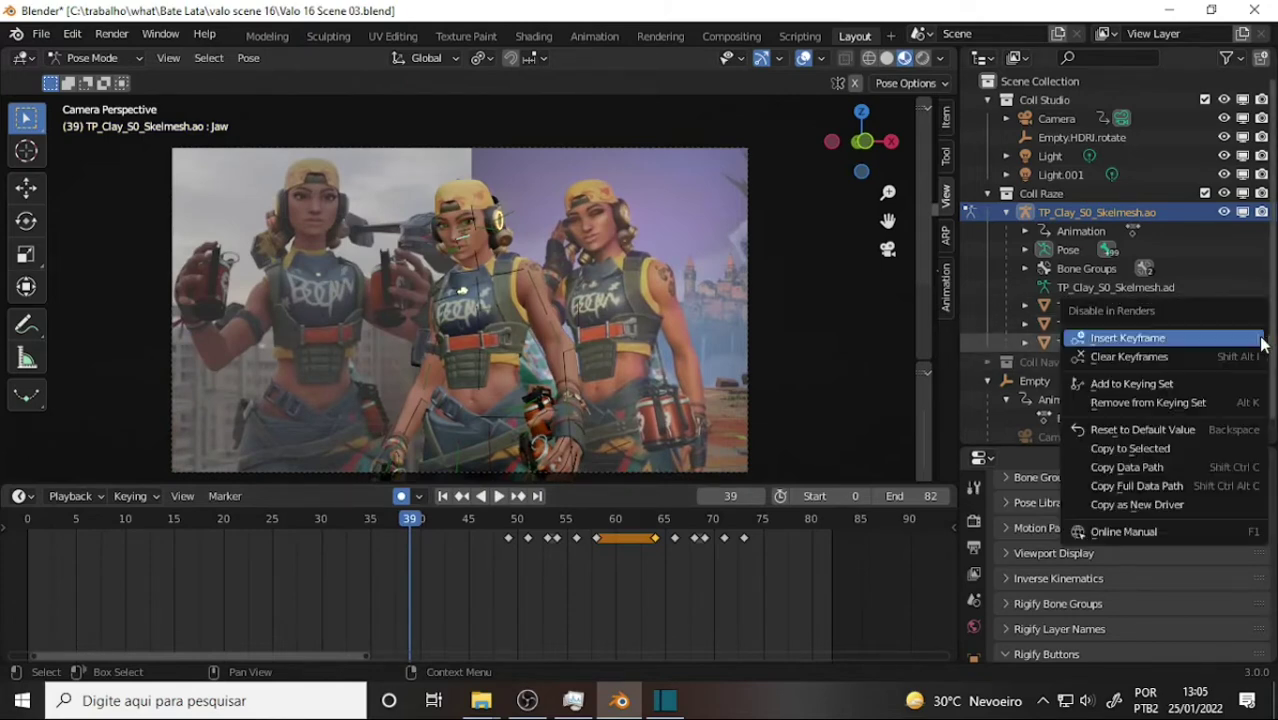
pyautogui.click(1150, 339)
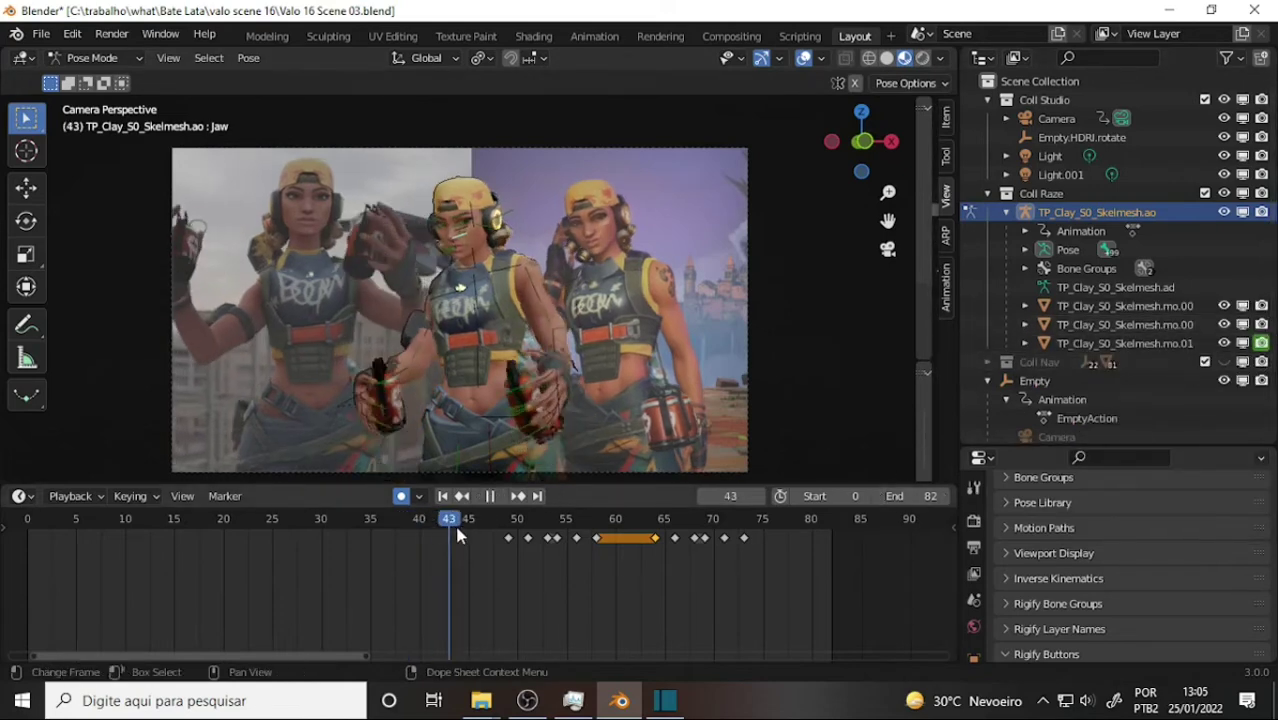
pyautogui.moveTo(489, 540); pyautogui.dragTo(383, 537)
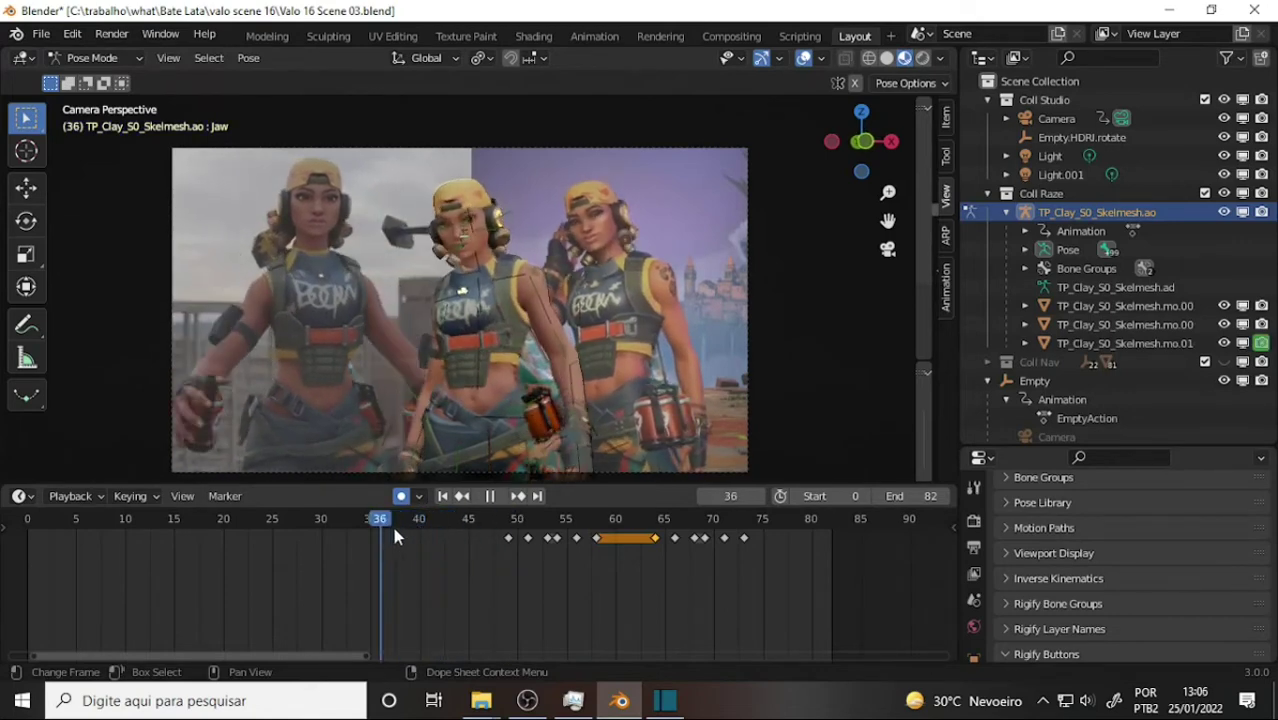
pyautogui.moveTo(394, 537); pyautogui.dragTo(420, 532)
pyautogui.press('space')
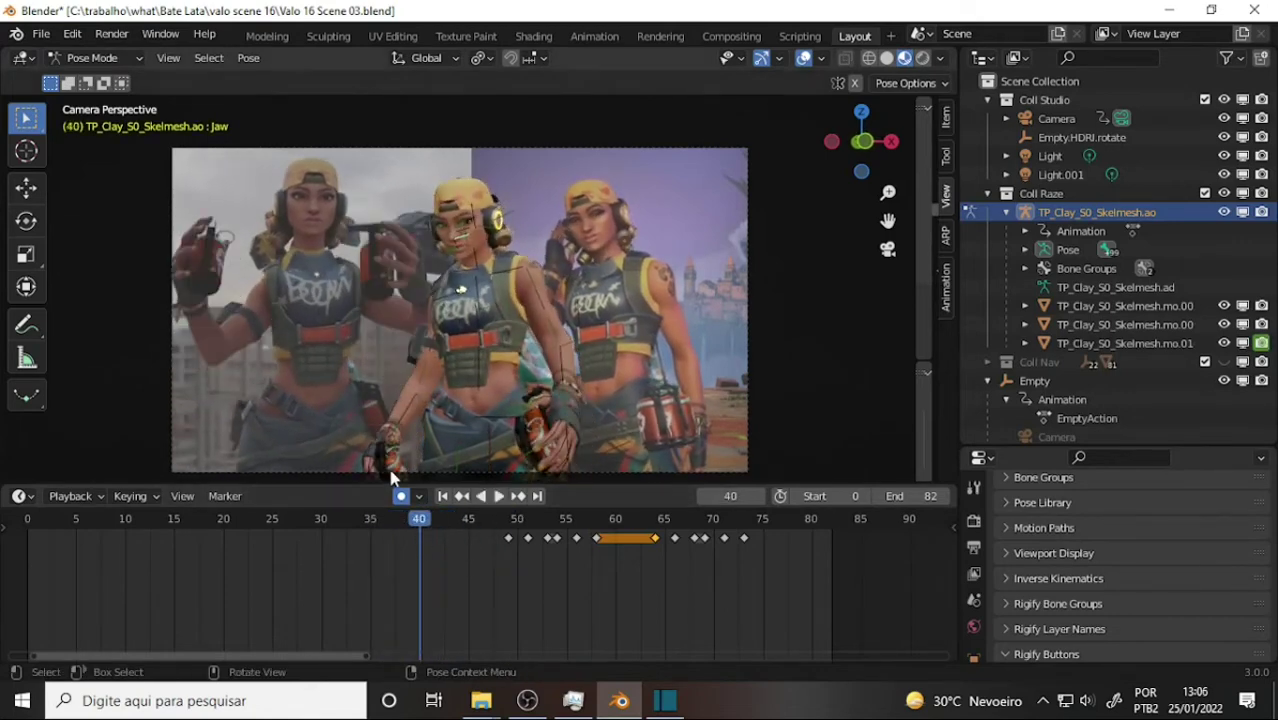
pyautogui.click(393, 477)
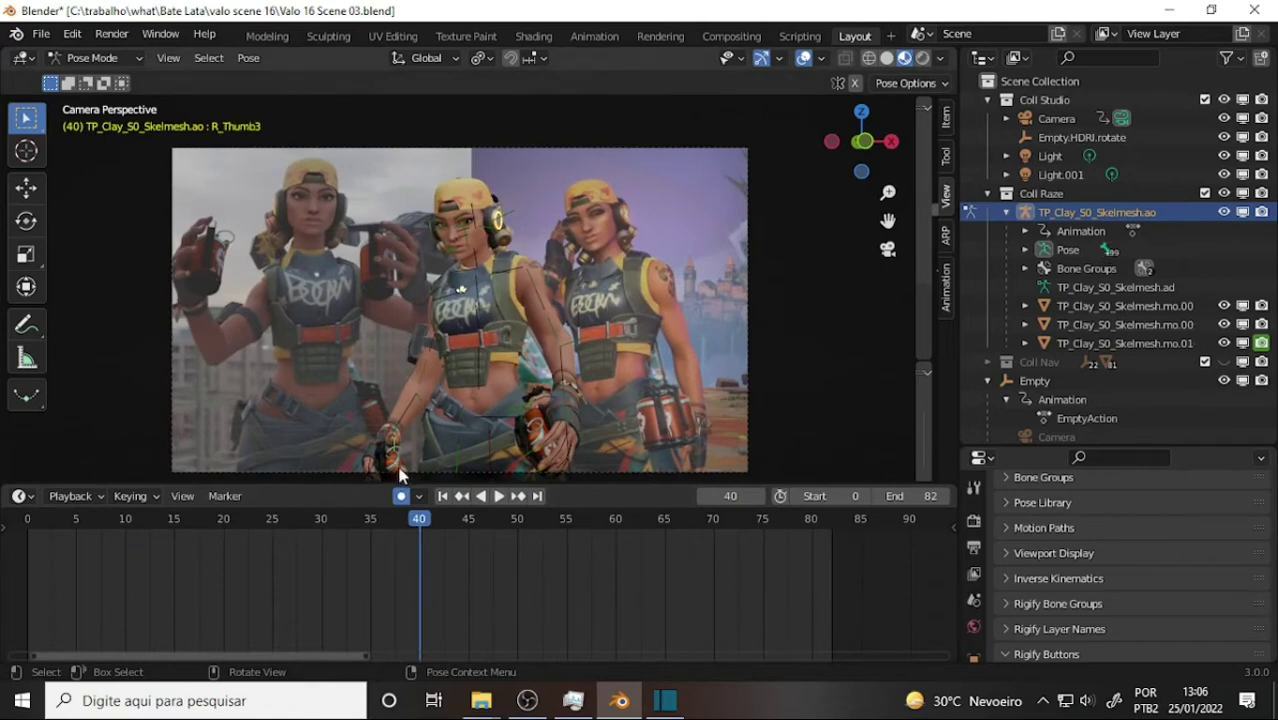
# - Switch to Object Mode and select the grenade mesh TP_Clay_S0_Skelmesh.mo.01 in the viewport
pyautogui.click(104, 57)
pyautogui.click(118, 80)
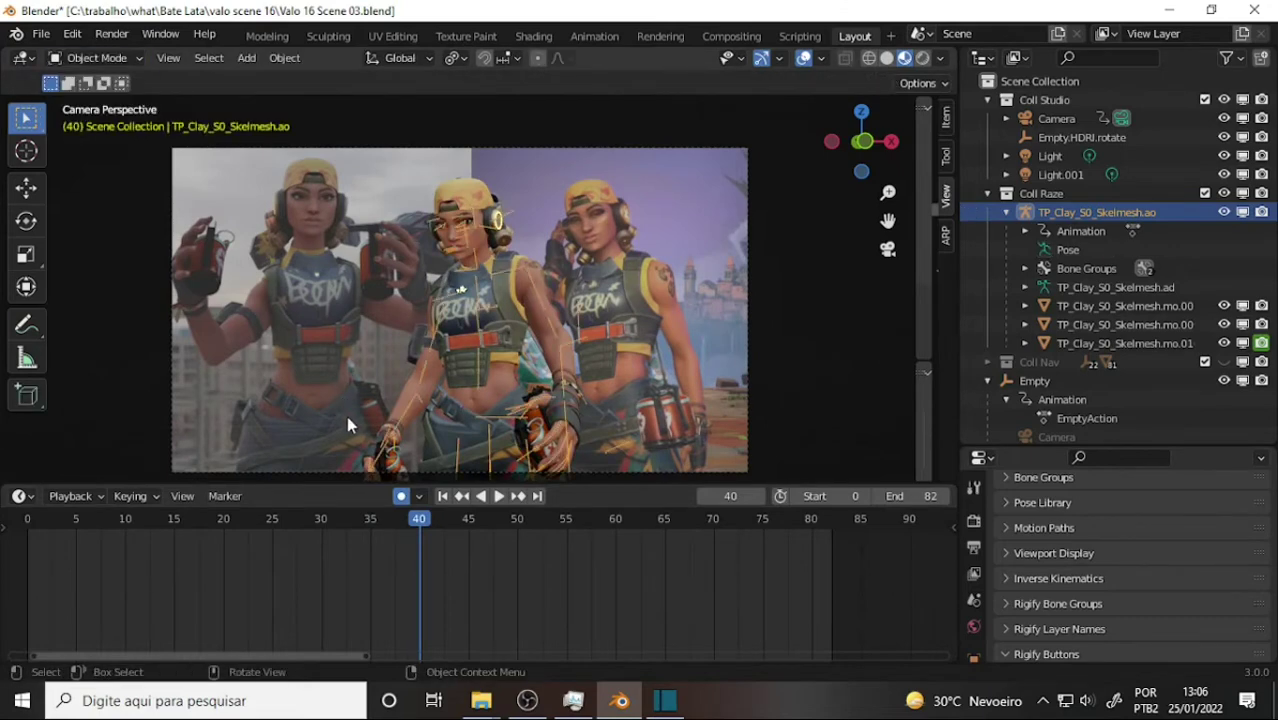
pyautogui.click(395, 463)
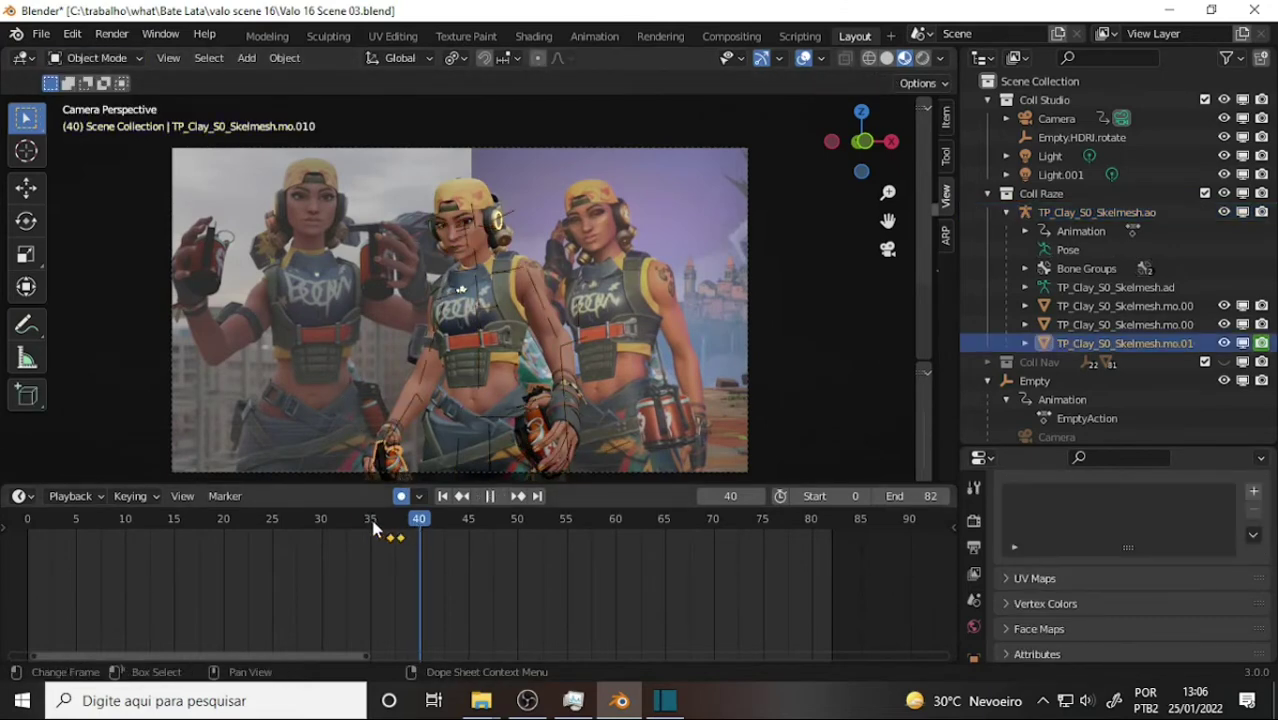
pyautogui.moveTo(373, 528); pyautogui.dragTo(452, 530)
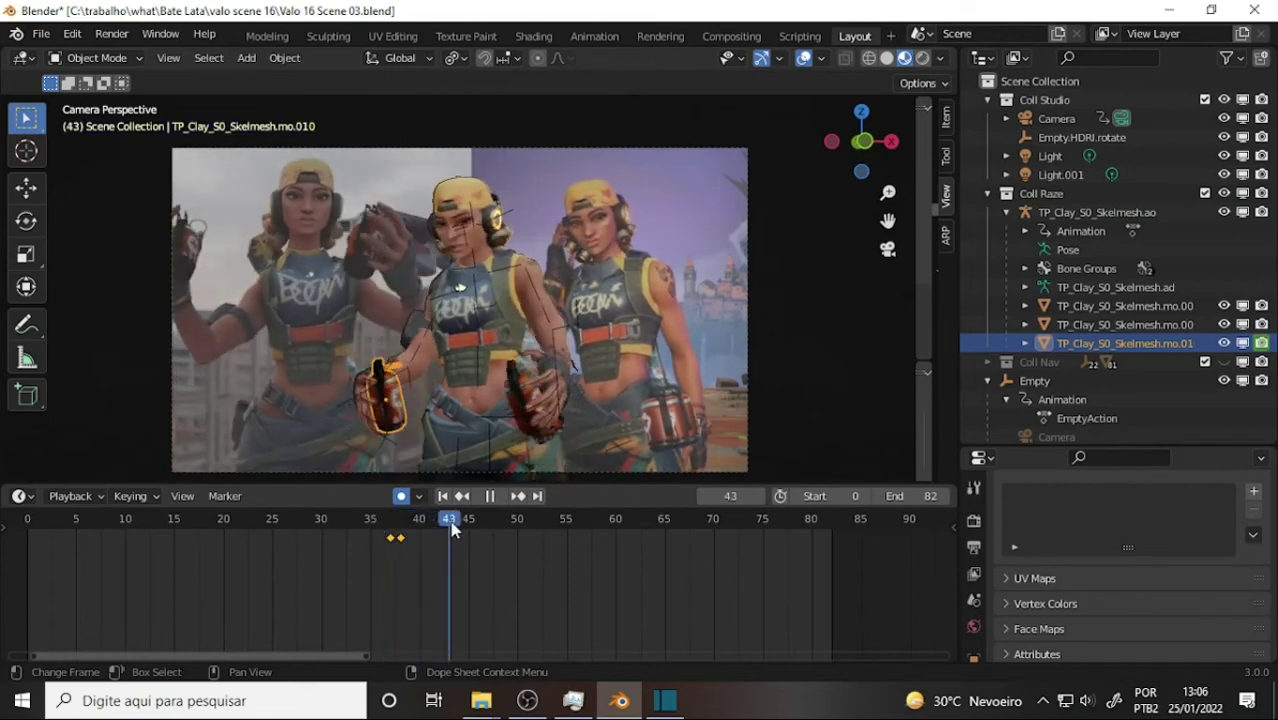
pyautogui.press('space')
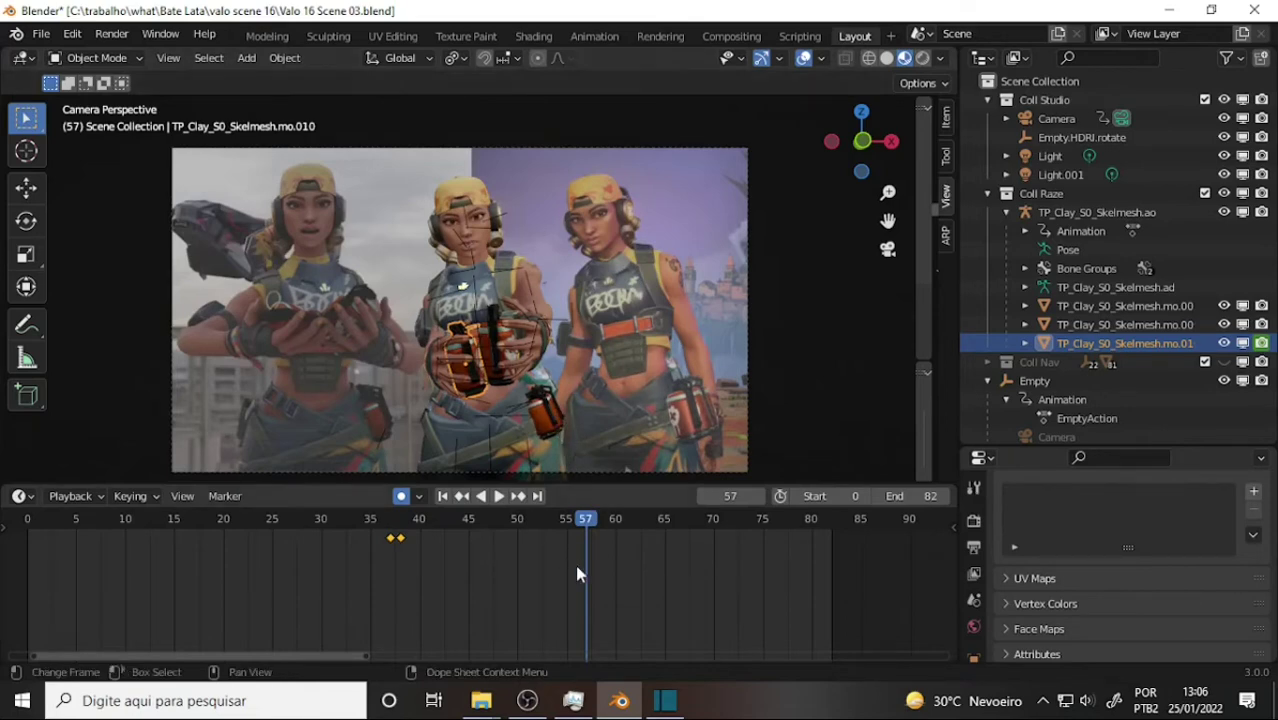
pyautogui.click(430, 522)
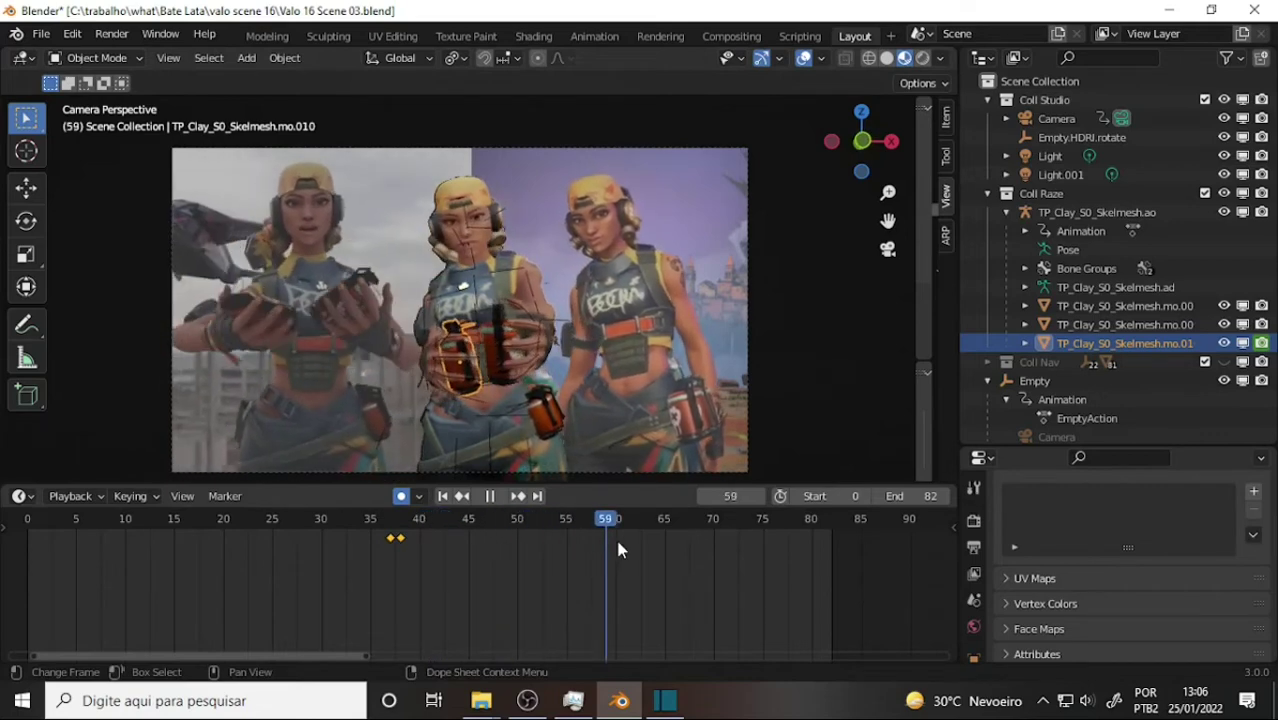
pyautogui.press('Escape')
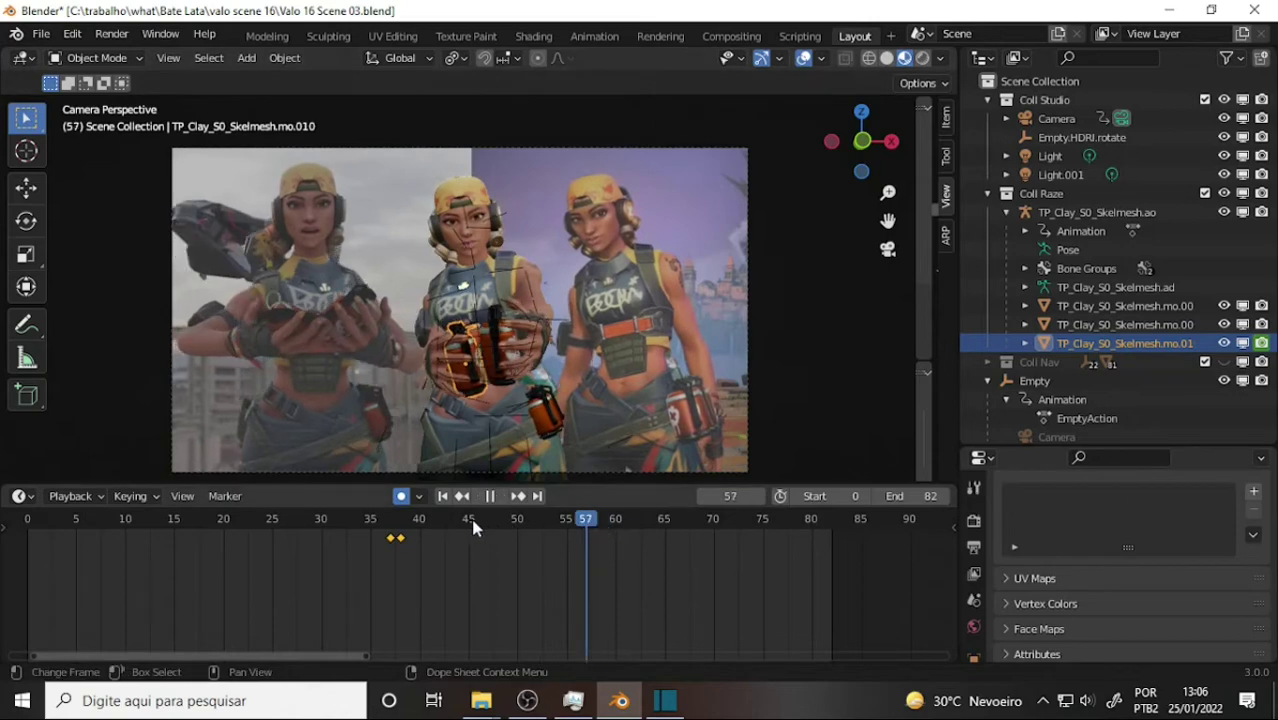
pyautogui.moveTo(603, 528); pyautogui.dragTo(452, 528)
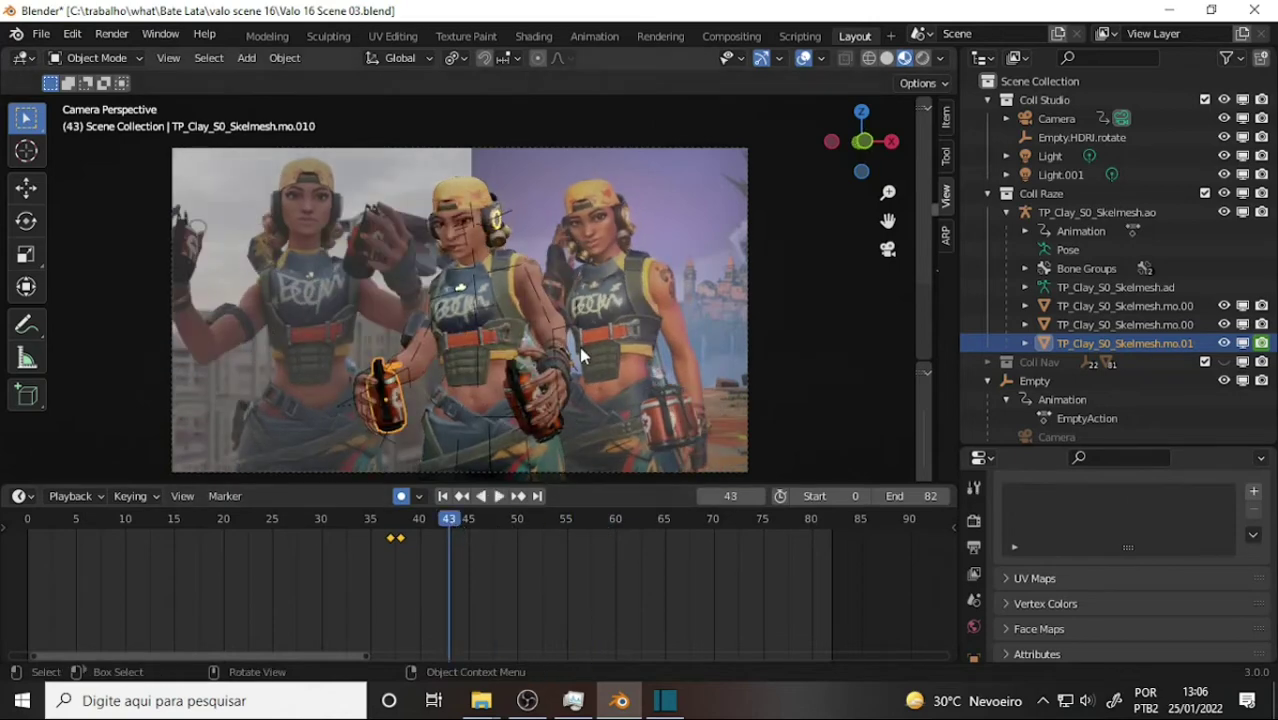
pyautogui.press('space')
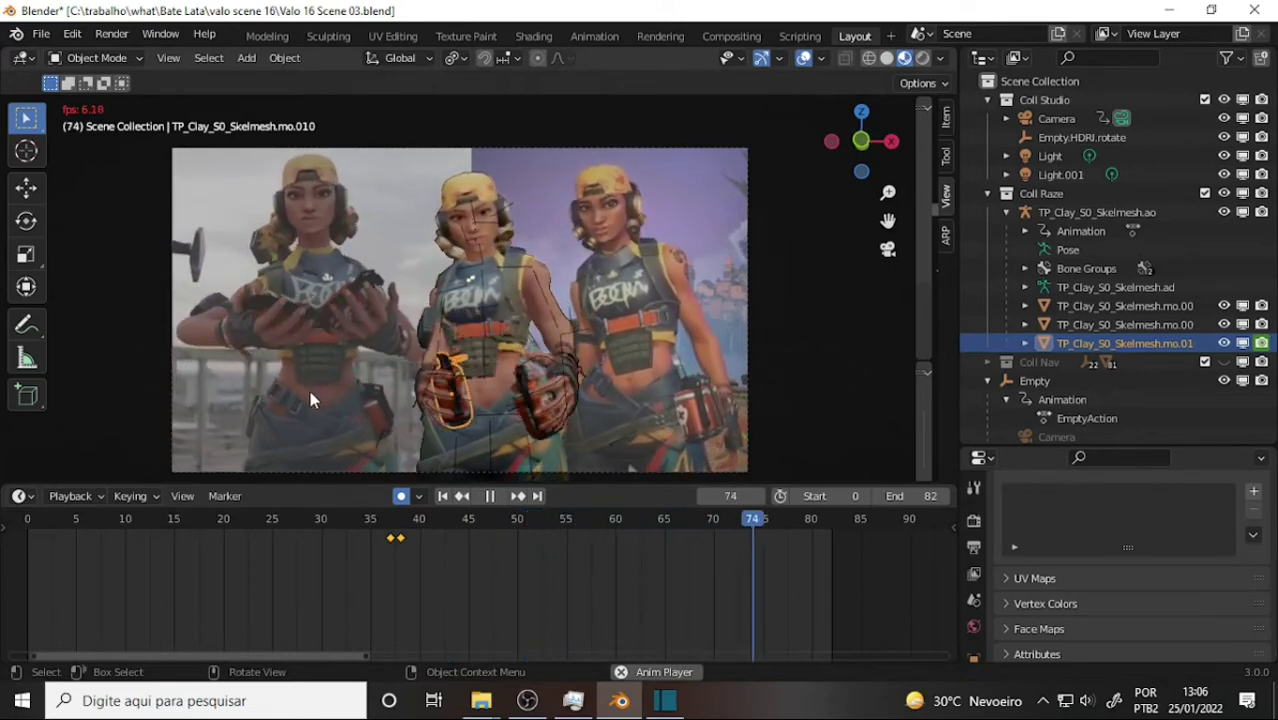
pyautogui.press('space')
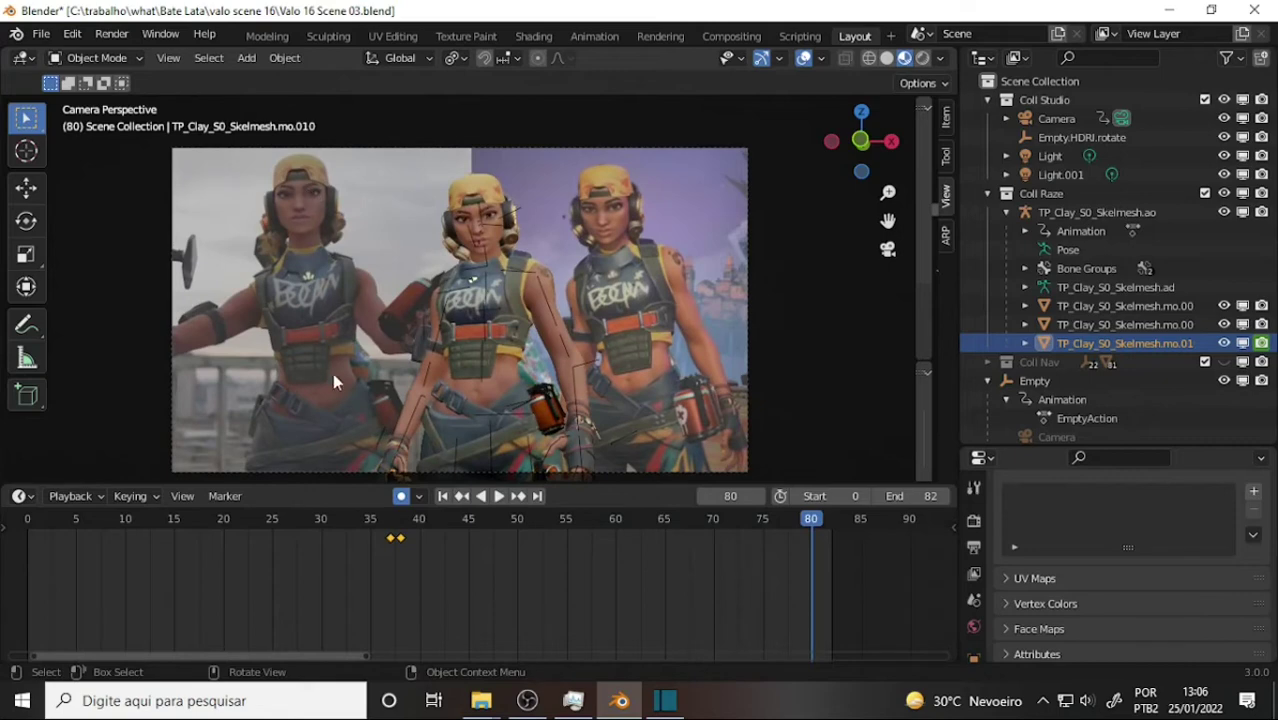
# - Play and scrub between frames 39 and 76 to inspect the poses
pyautogui.moveTo(810, 525)
pyautogui.mouseDown()
pyautogui.moveTo(472, 515)
pyautogui.moveTo(390, 528)
pyautogui.mouseUp()
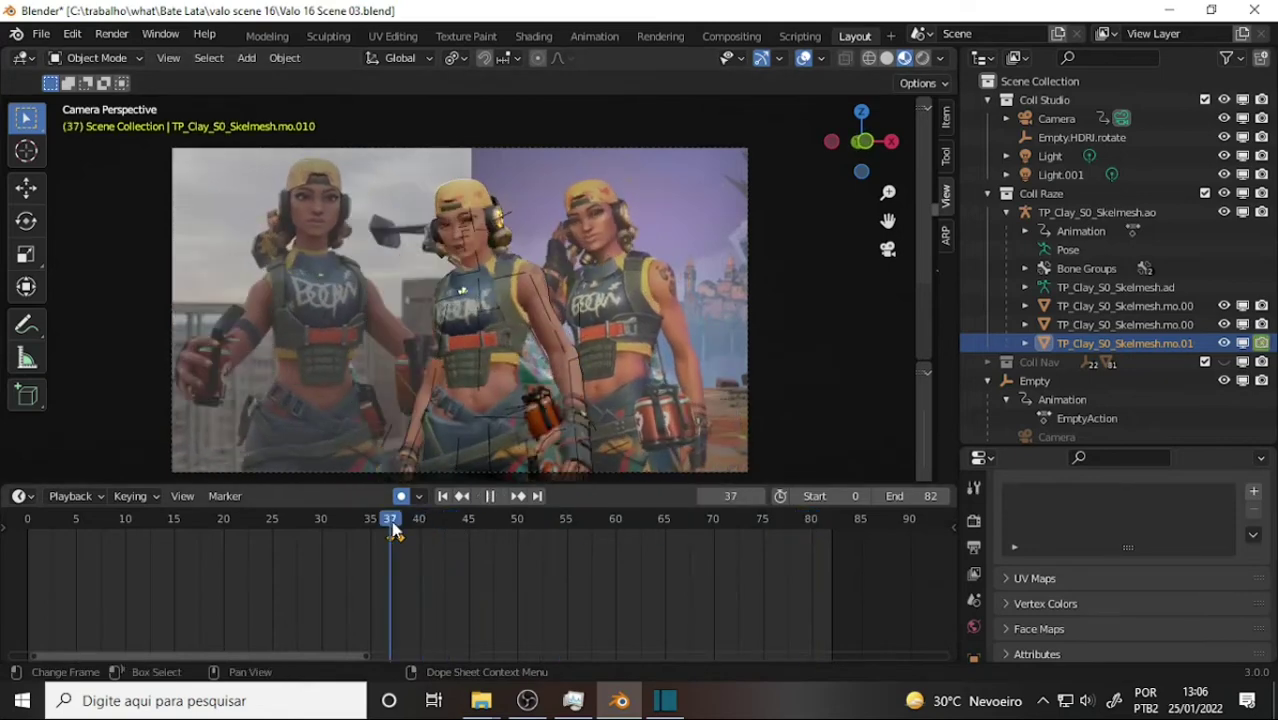
pyautogui.press('space')
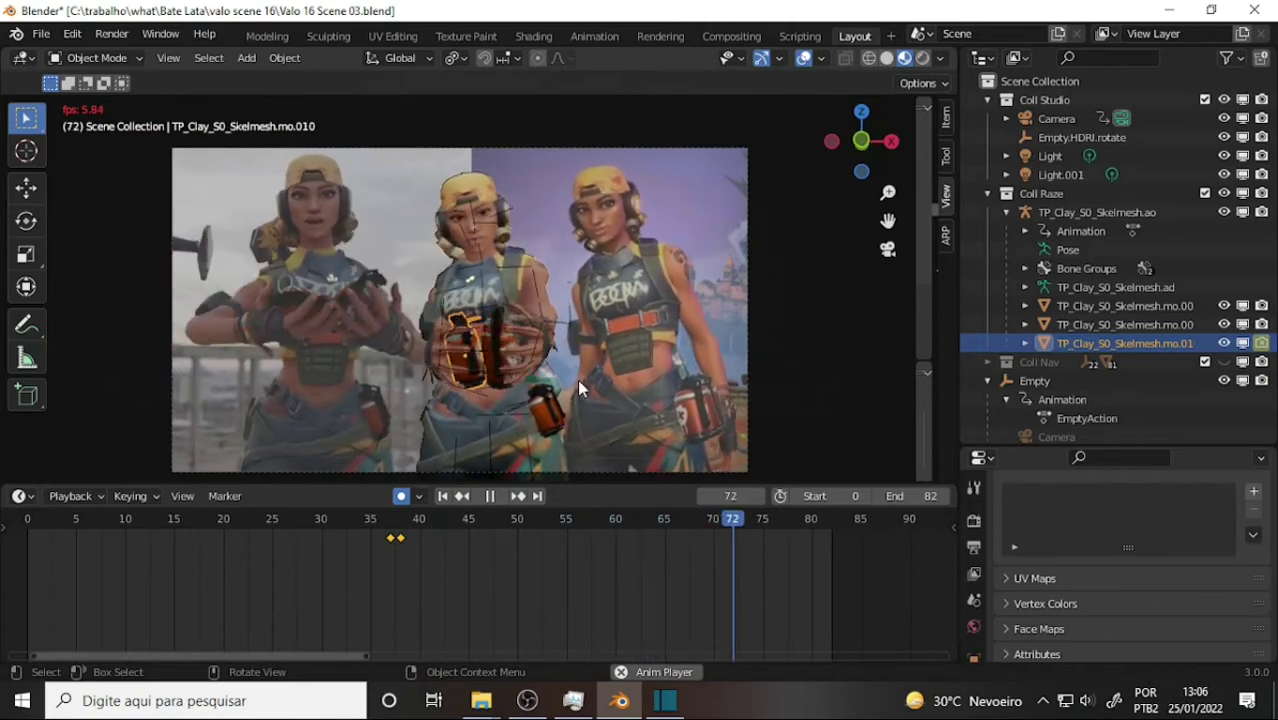
pyautogui.press('space')
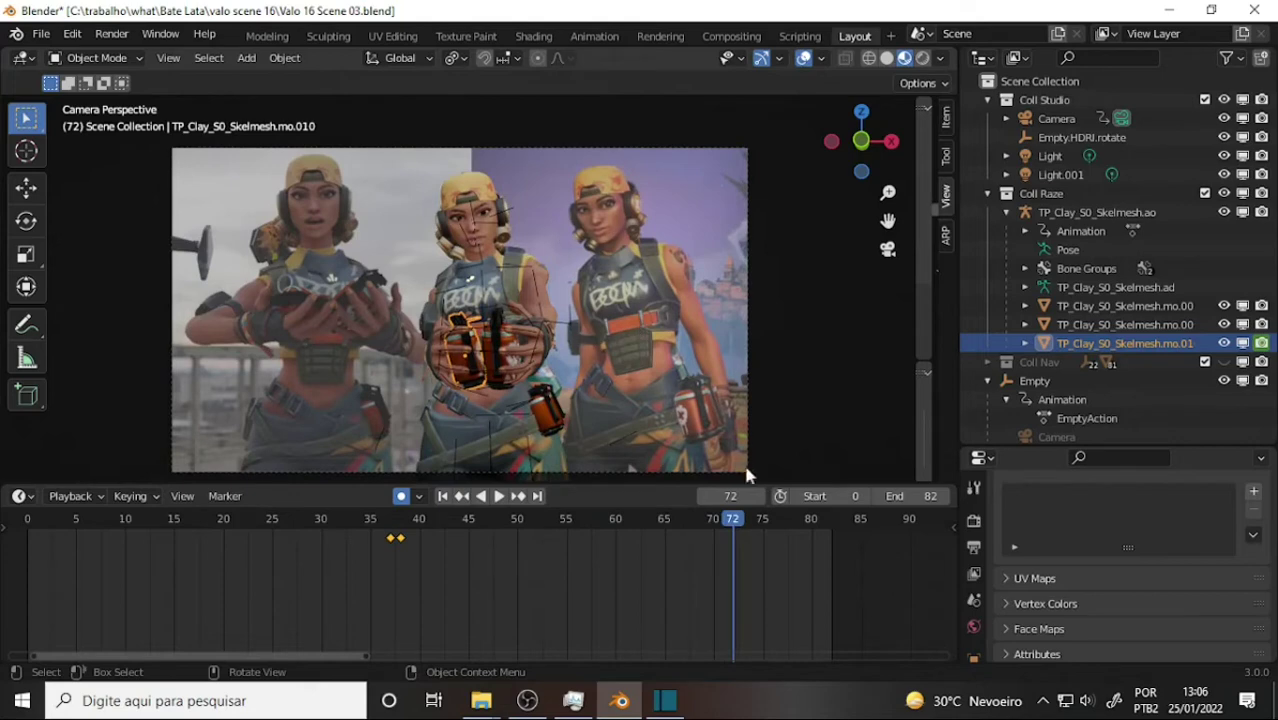
pyautogui.moveTo(743, 520); pyautogui.dragTo(772, 534)
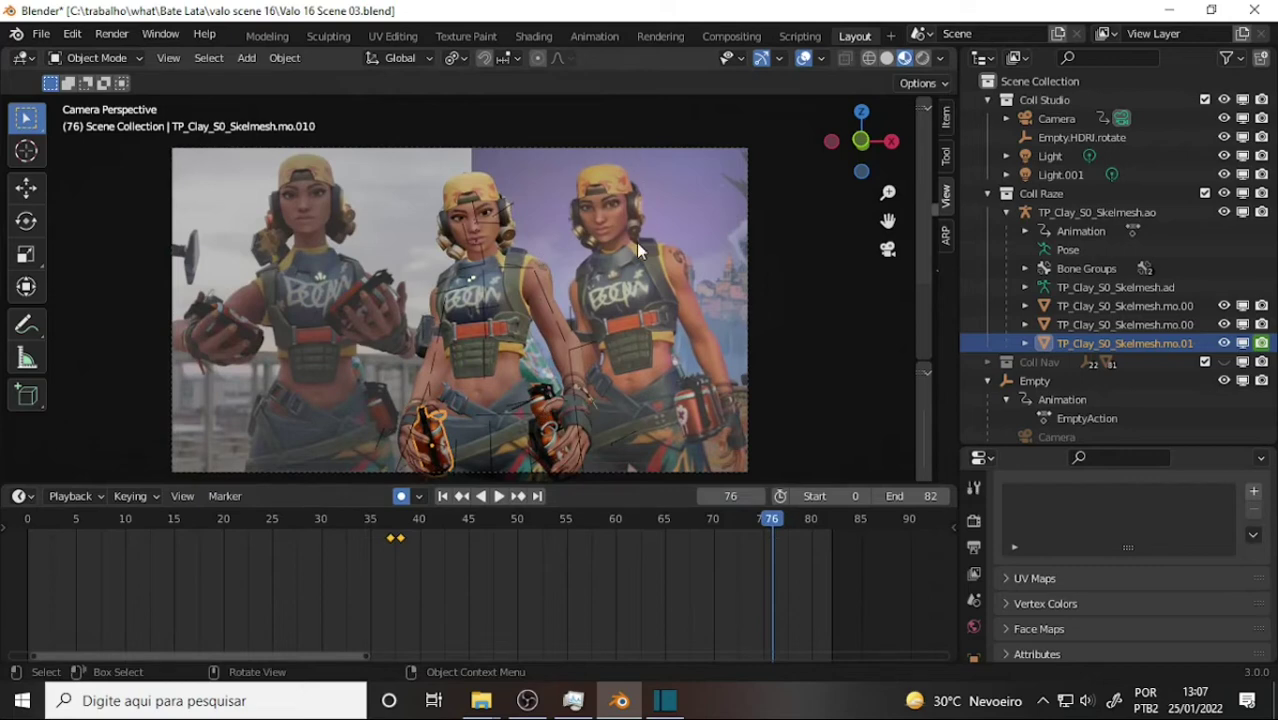
pyautogui.moveTo(470, 548)
pyautogui.mouseDown()
pyautogui.moveTo(335, 522)
pyautogui.moveTo(419, 531)
pyautogui.mouseUp()
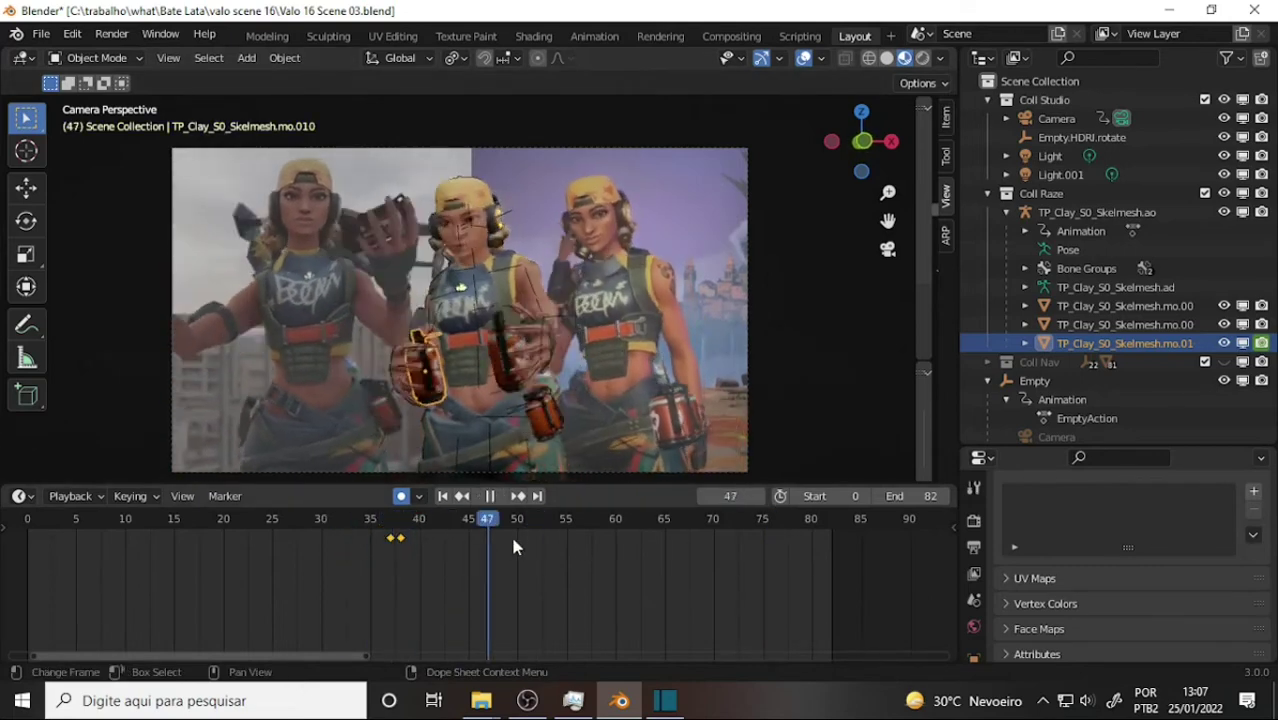
pyautogui.moveTo(672, 550)
pyautogui.mouseDown()
pyautogui.moveTo(407, 538)
pyautogui.moveTo(419, 556)
pyautogui.moveTo(538, 543)
pyautogui.moveTo(606, 554)
pyautogui.moveTo(459, 556)
pyautogui.moveTo(715, 574)
pyautogui.moveTo(694, 570)
pyautogui.mouseUp()
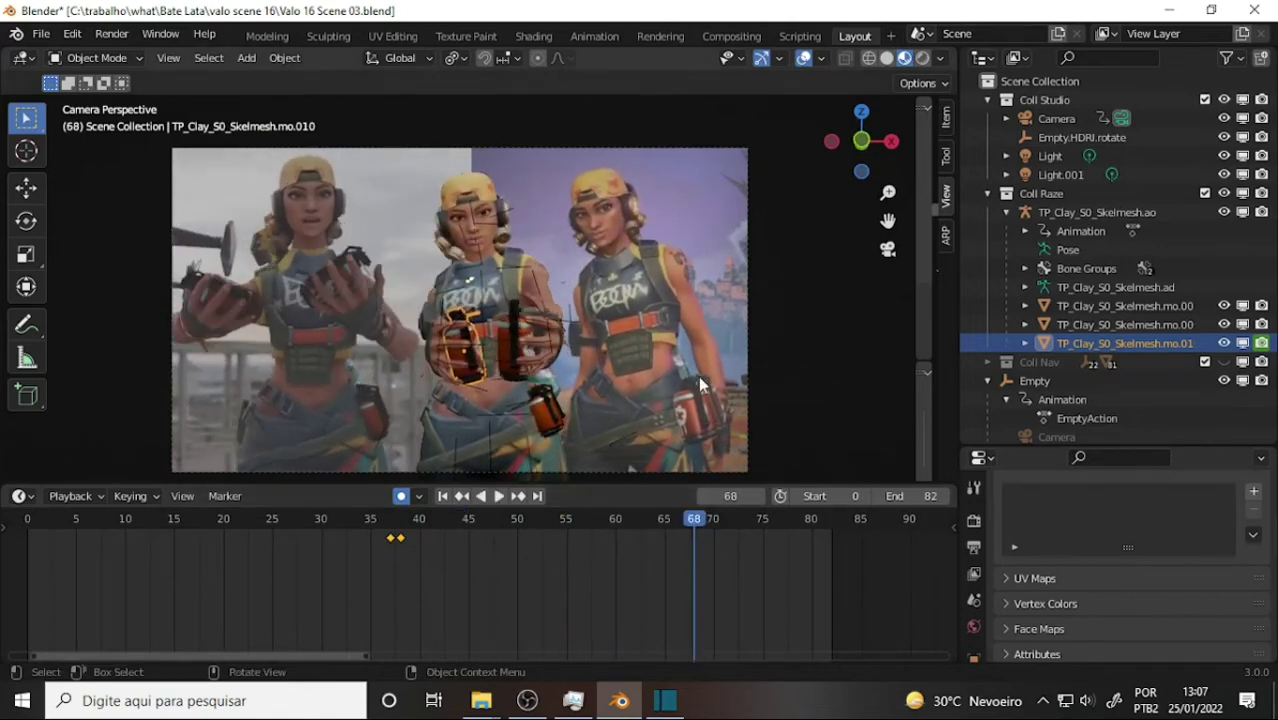
# - Replay from around frame 42, then scrub back and stop at frame 65
pyautogui.moveTo(697, 524); pyautogui.dragTo(437, 527)
pyautogui.press('space')
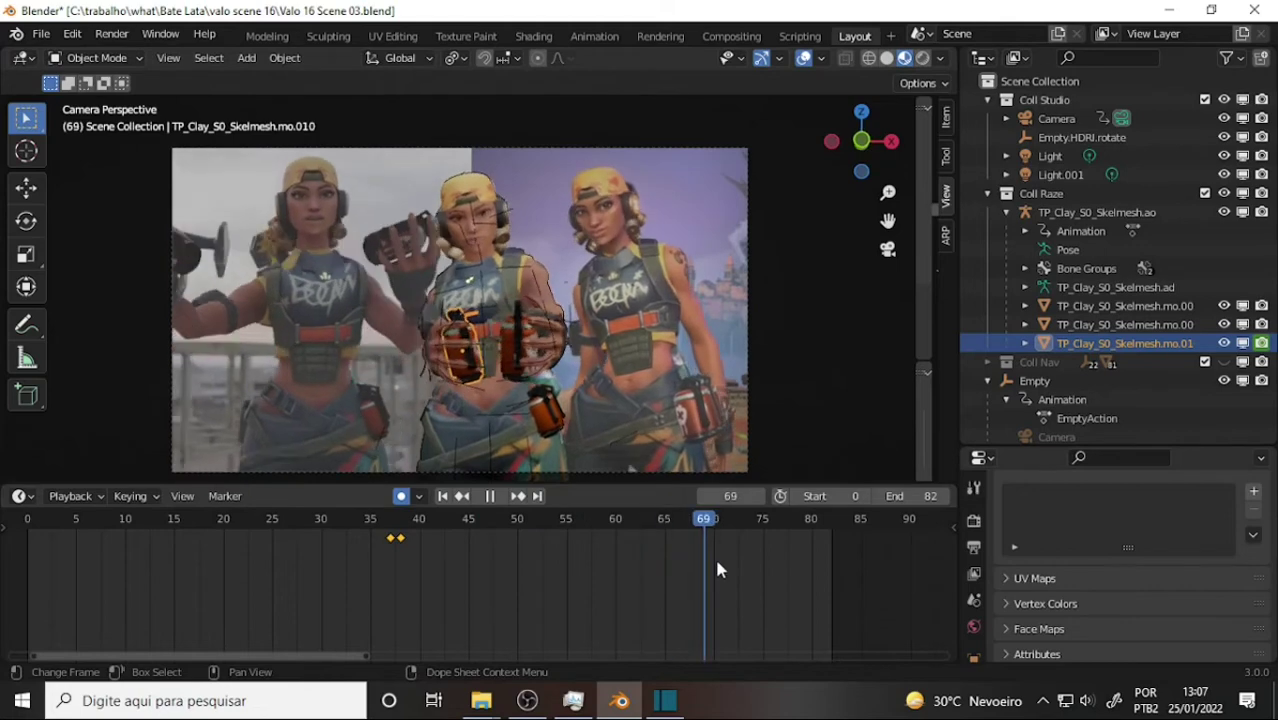
pyautogui.press('space')
pyautogui.moveTo(705, 568); pyautogui.dragTo(662, 568)
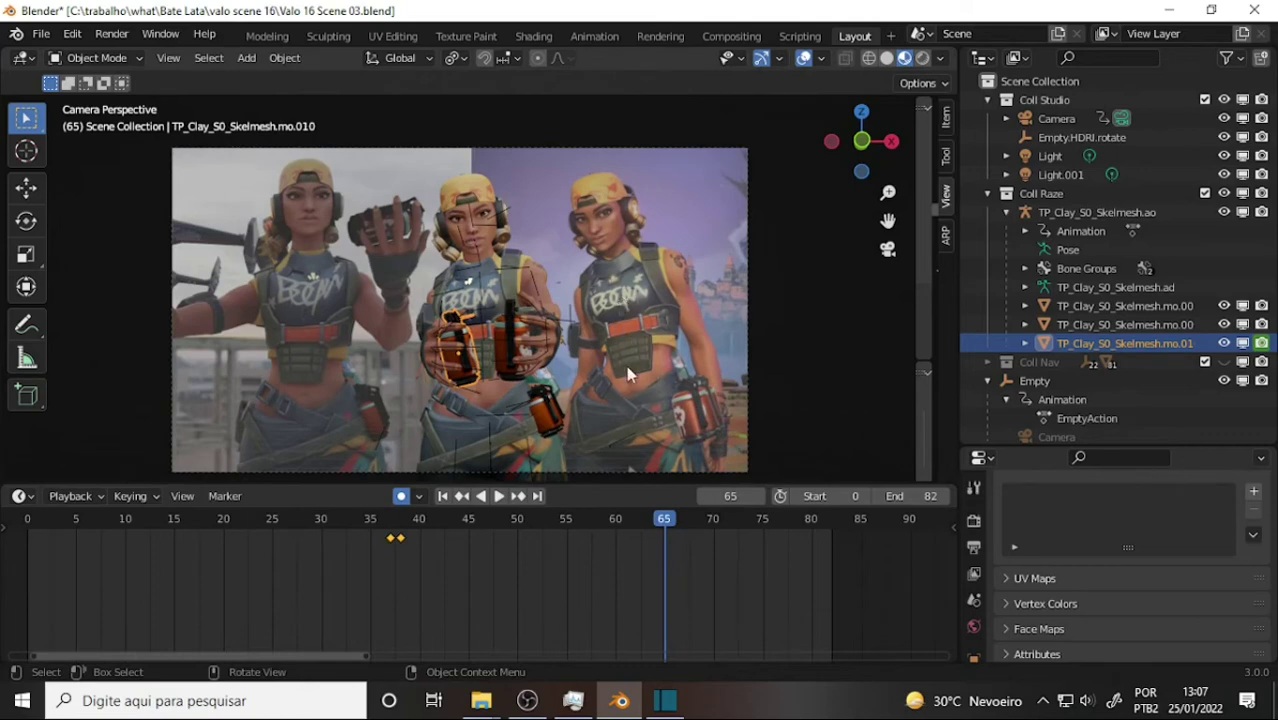
# - Rewind to just before the grenade keys and play, pausing at 64 and rewinding to 36
pyautogui.moveTo(666, 527); pyautogui.dragTo(355, 529)
pyautogui.press('space')
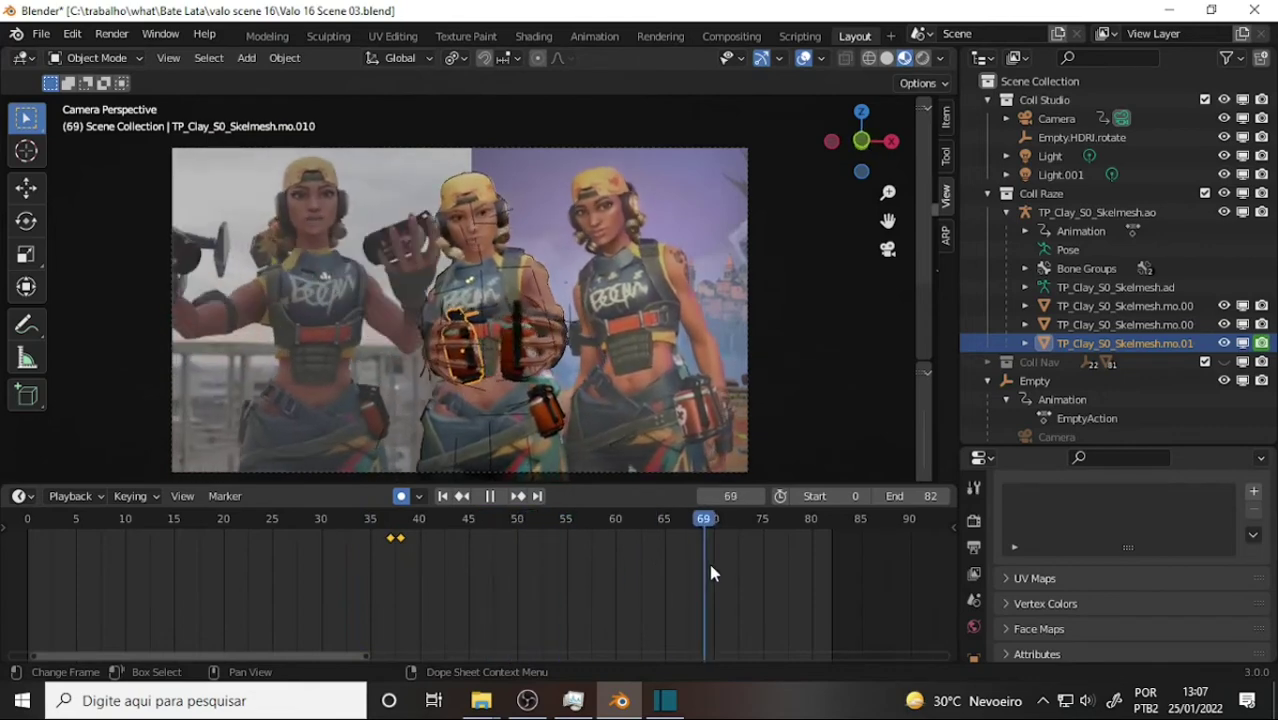
pyautogui.click(527, 595)
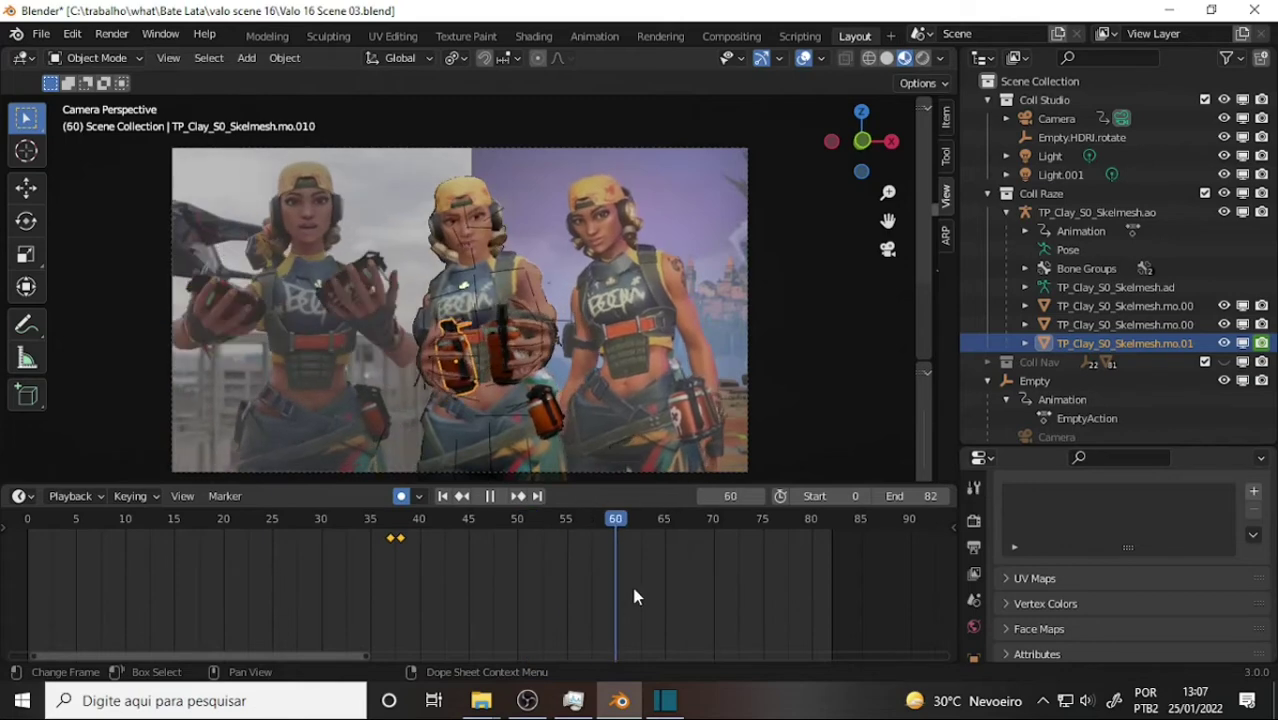
pyautogui.press('space')
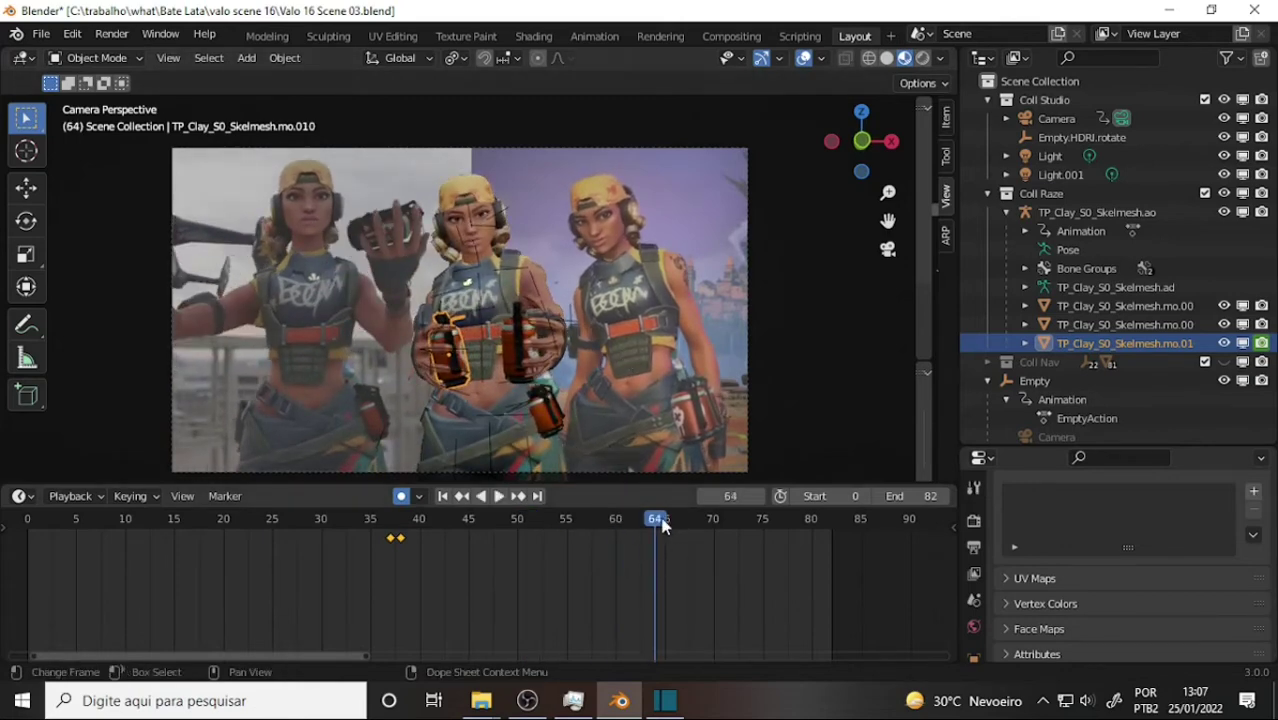
pyautogui.moveTo(545, 551); pyautogui.dragTo(375, 543)
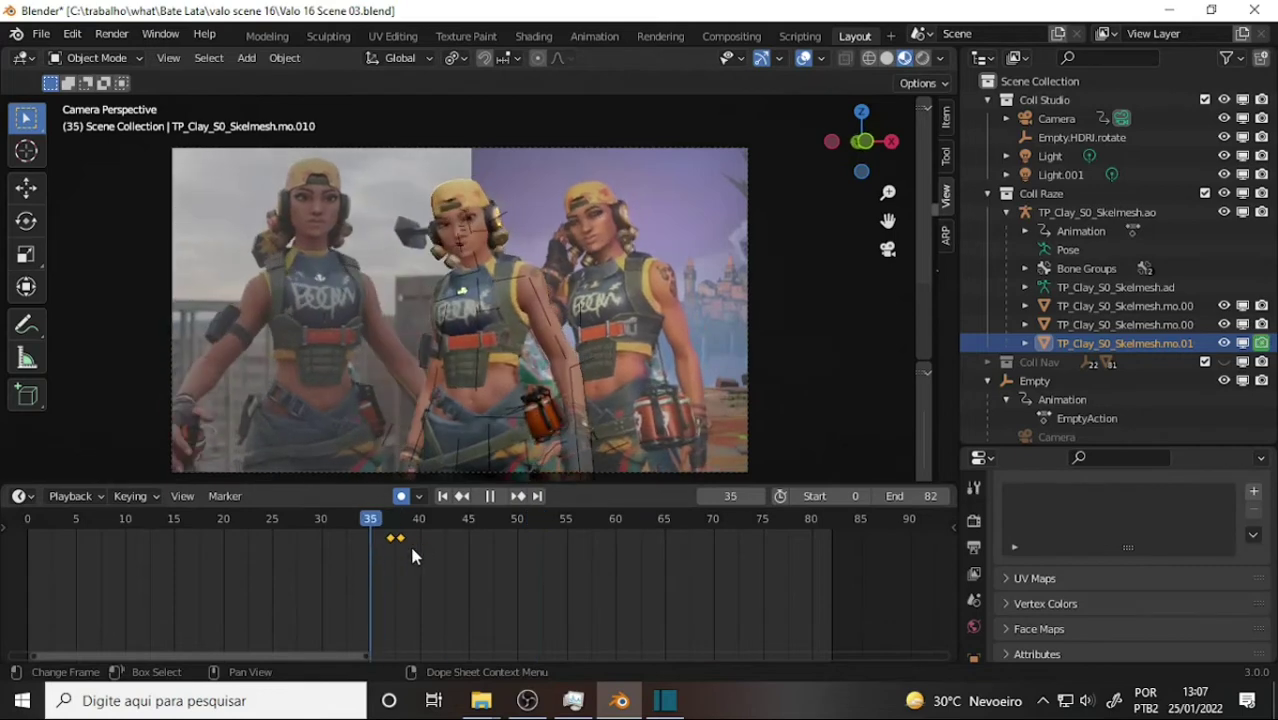
pyautogui.press('space')
pyautogui.press('space')
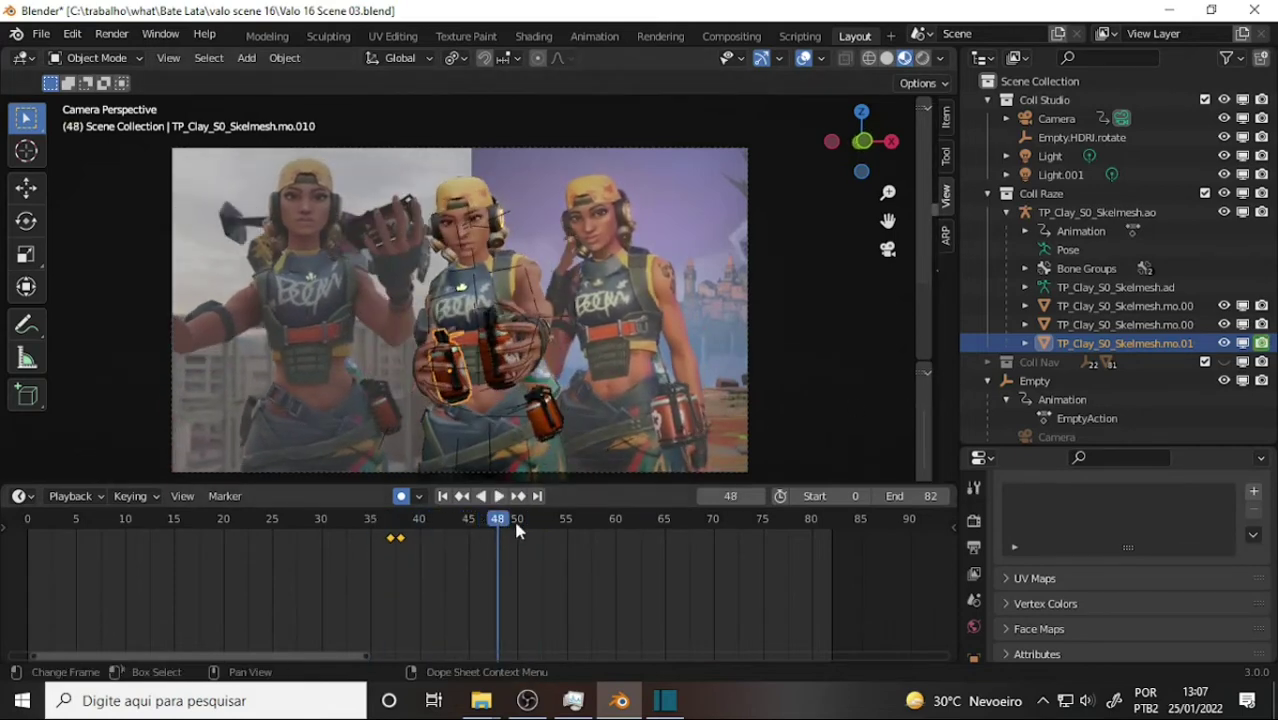
# - Play and scrub through frames 48–70 comparing poses, then stop
pyautogui.press('space')
pyautogui.moveTo(536, 524)
pyautogui.mouseDown()
pyautogui.moveTo(497, 538)
pyautogui.moveTo(569, 525)
pyautogui.mouseUp()
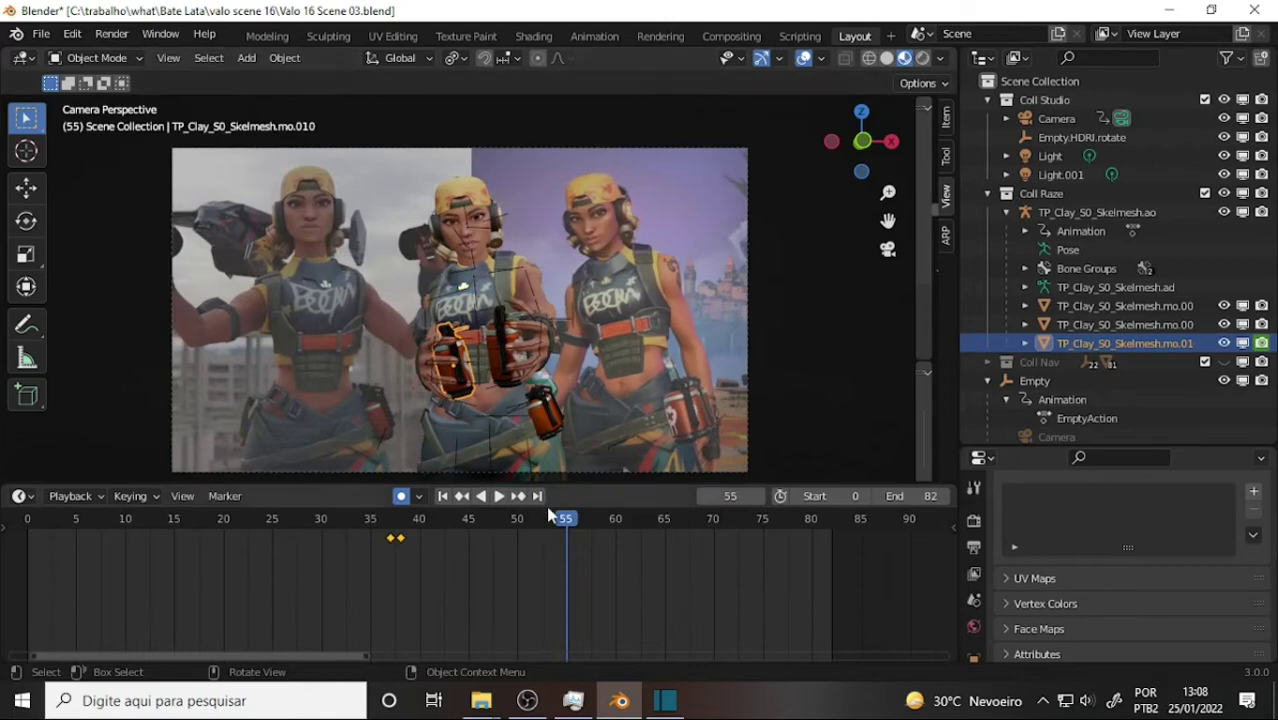
pyautogui.moveTo(599, 521)
pyautogui.mouseDown()
pyautogui.moveTo(577, 527)
pyautogui.moveTo(730, 546)
pyautogui.moveTo(473, 519)
pyautogui.moveTo(488, 509)
pyautogui.moveTo(685, 535)
pyautogui.moveTo(609, 521)
pyautogui.moveTo(697, 526)
pyautogui.moveTo(697, 503)
pyautogui.mouseUp()
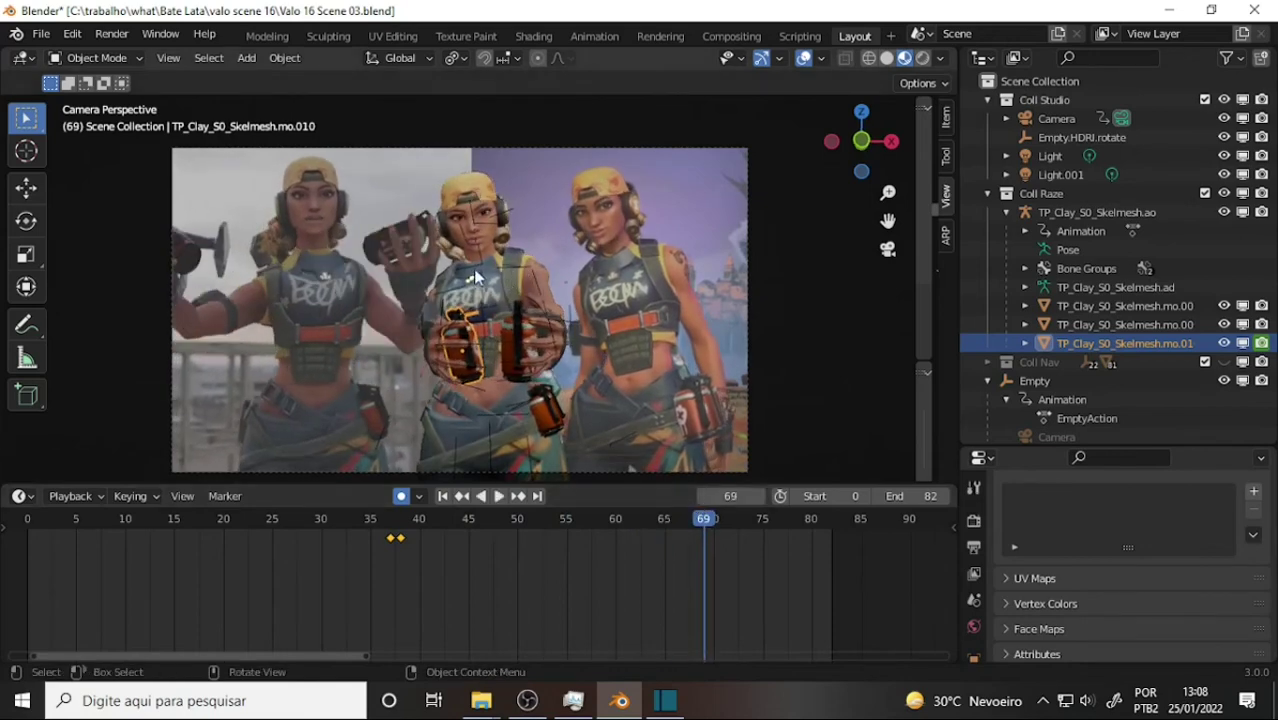
pyautogui.moveTo(661, 521)
pyautogui.mouseDown()
pyautogui.moveTo(547, 514)
pyautogui.moveTo(725, 533)
pyautogui.moveTo(706, 516)
pyautogui.moveTo(480, 506)
pyautogui.mouseUp()
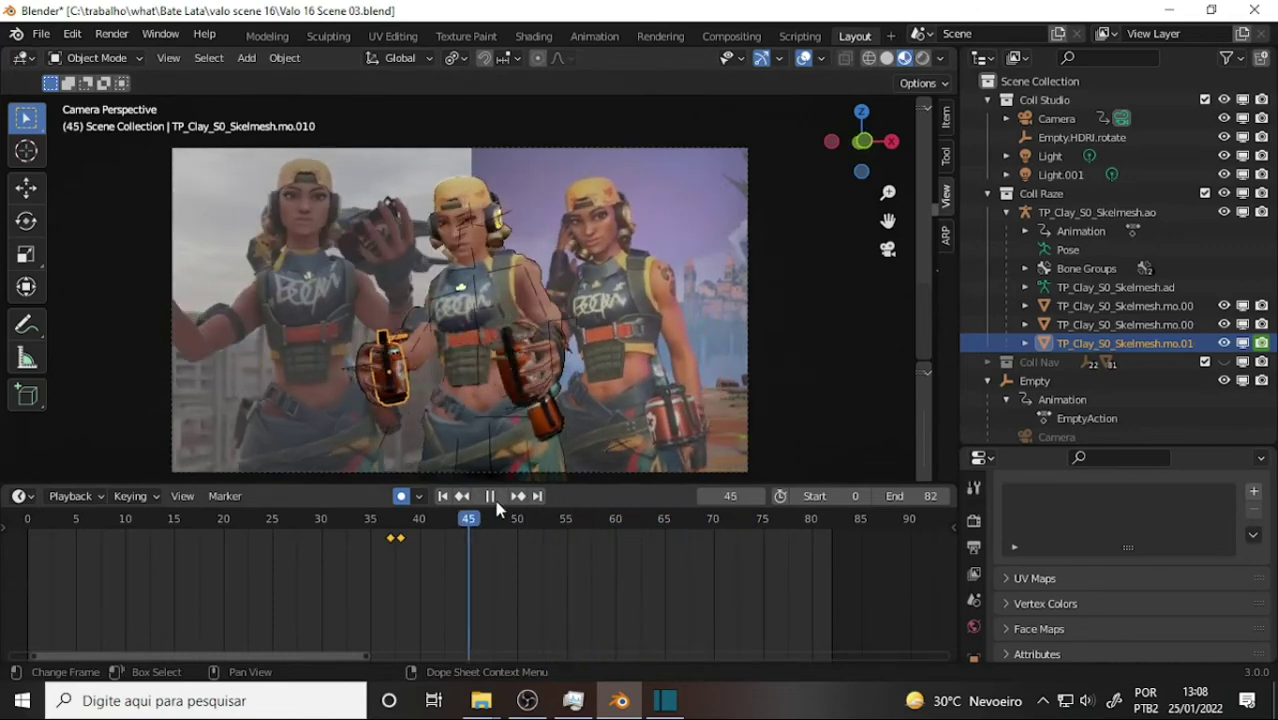
pyautogui.press('Escape')
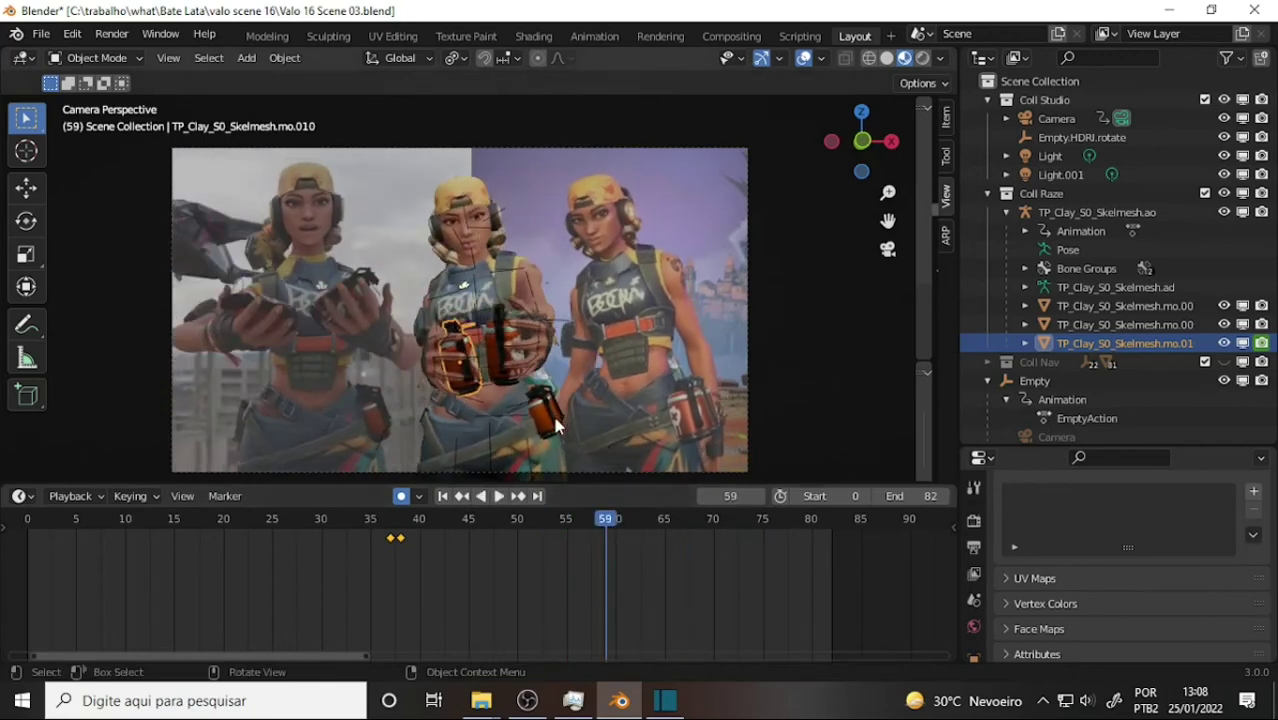
# - Restart playback, scrub frames 54–70, and leave it running near frame 57
pyautogui.press('space')
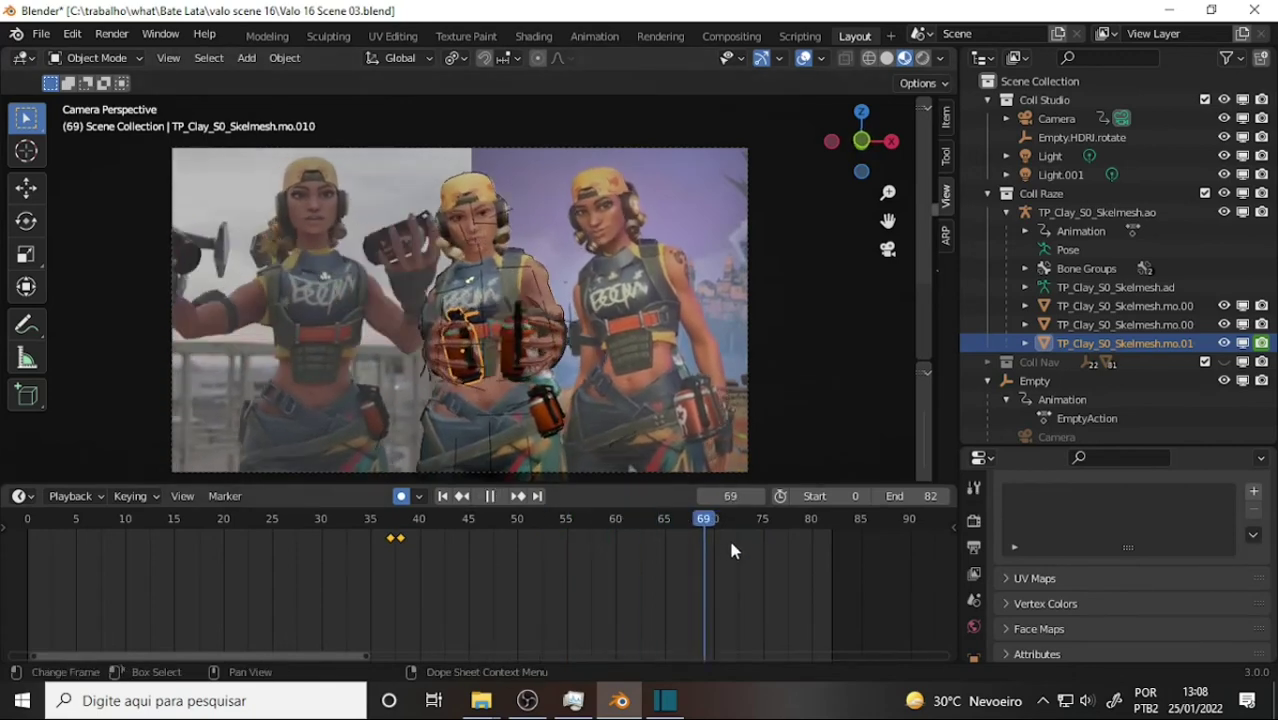
pyautogui.press('Escape')
pyautogui.press('space')
pyautogui.moveTo(572, 548); pyautogui.dragTo(667, 555)
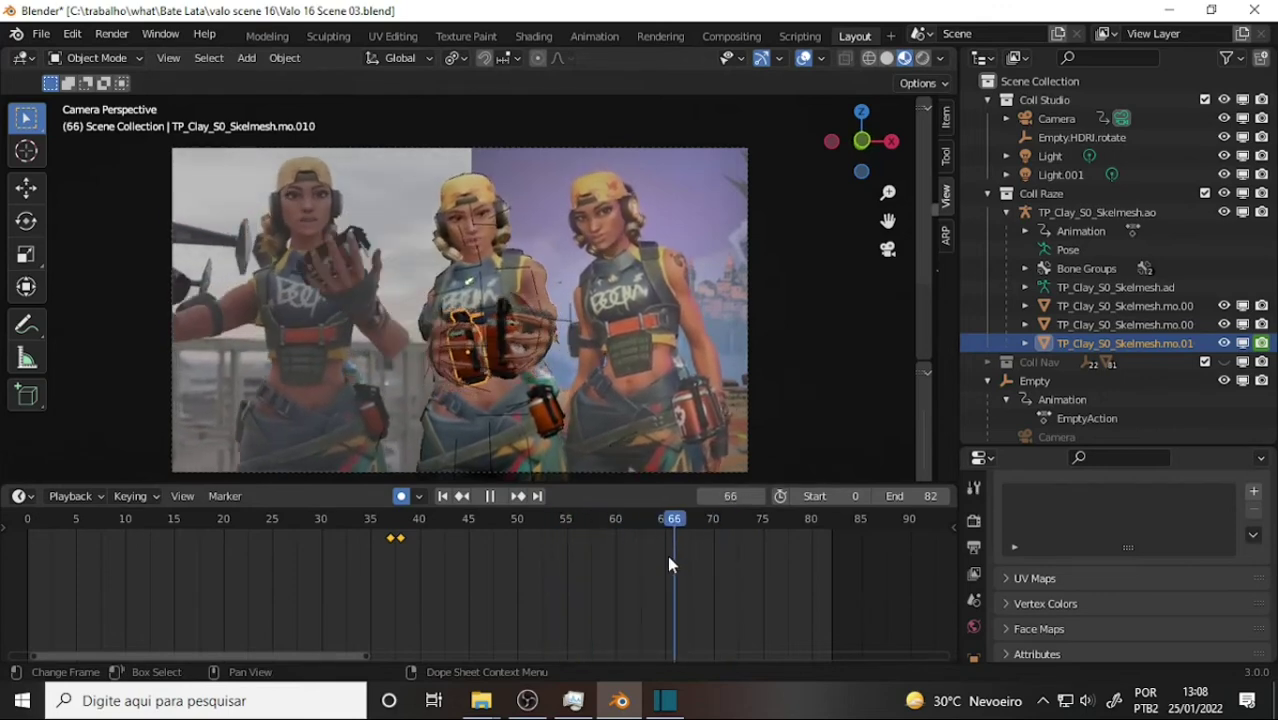
pyautogui.press('space')
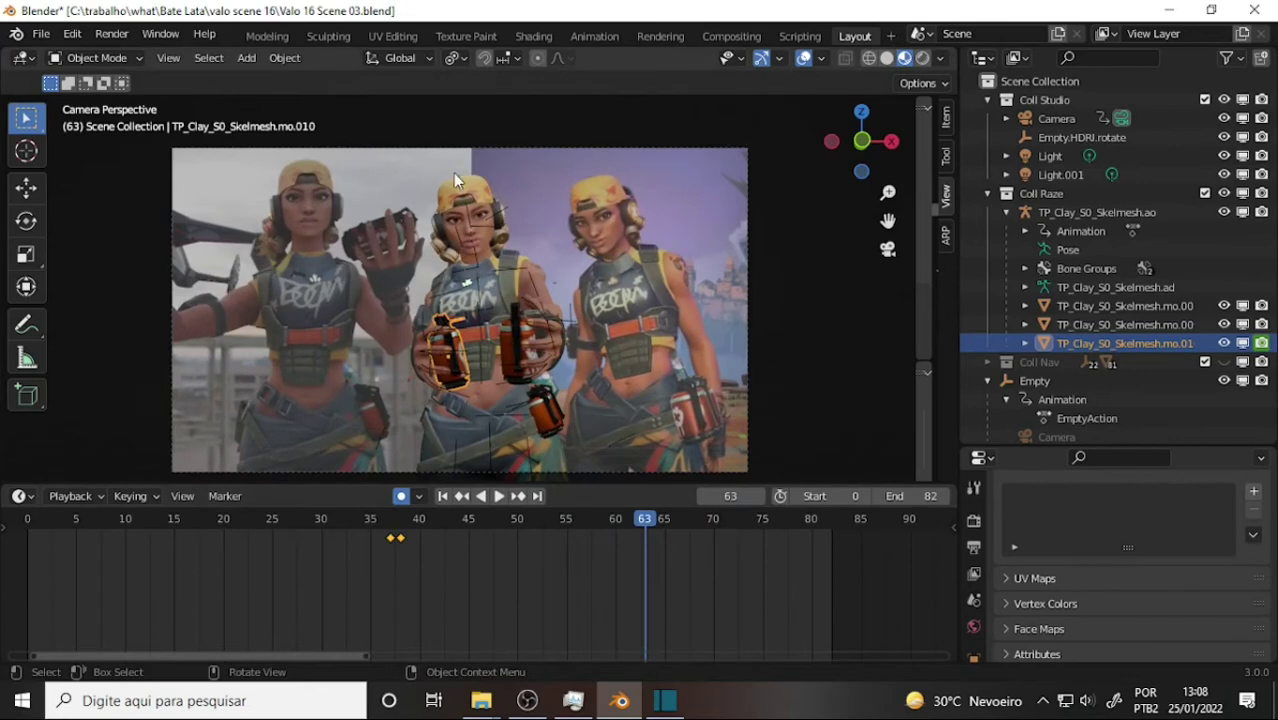
pyautogui.moveTo(651, 530)
pyautogui.mouseDown()
pyautogui.moveTo(595, 525)
pyautogui.moveTo(622, 538)
pyautogui.mouseUp()
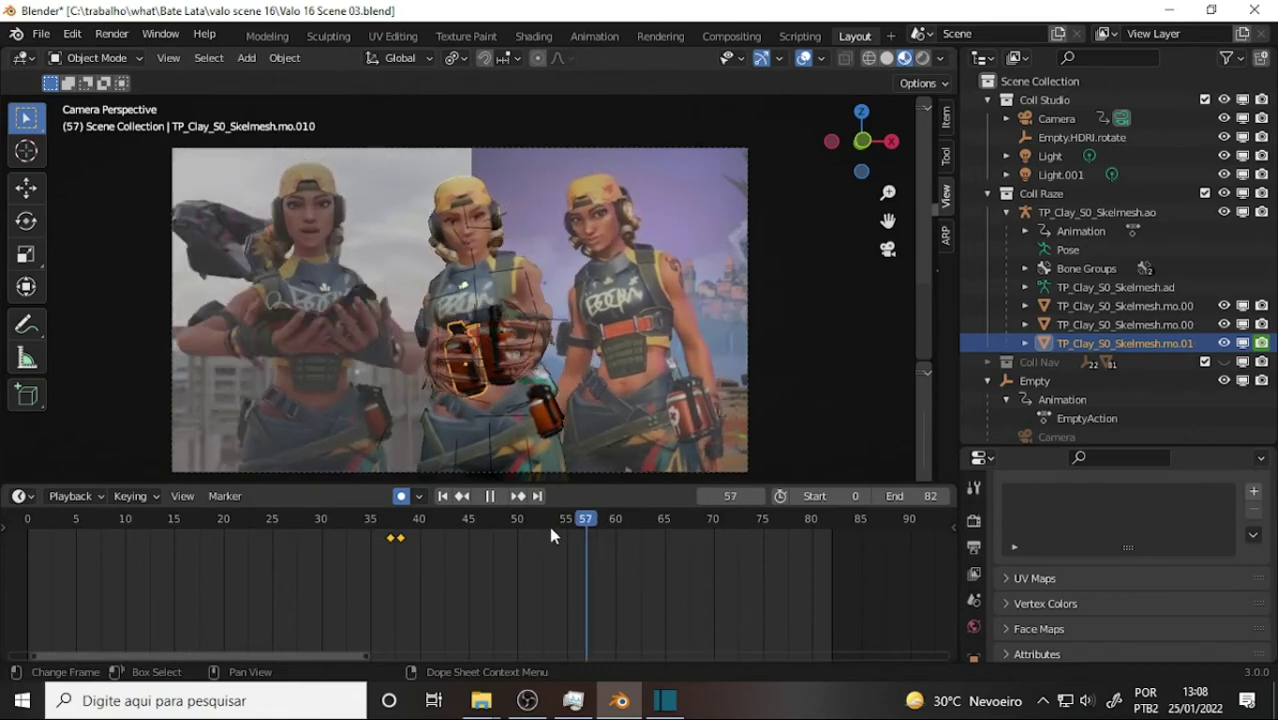
# - Scrub back to frame 51 and toggle playback between frames 53 and 65
pyautogui.moveTo(622, 538); pyautogui.dragTo(470, 526)
pyautogui.press('space')
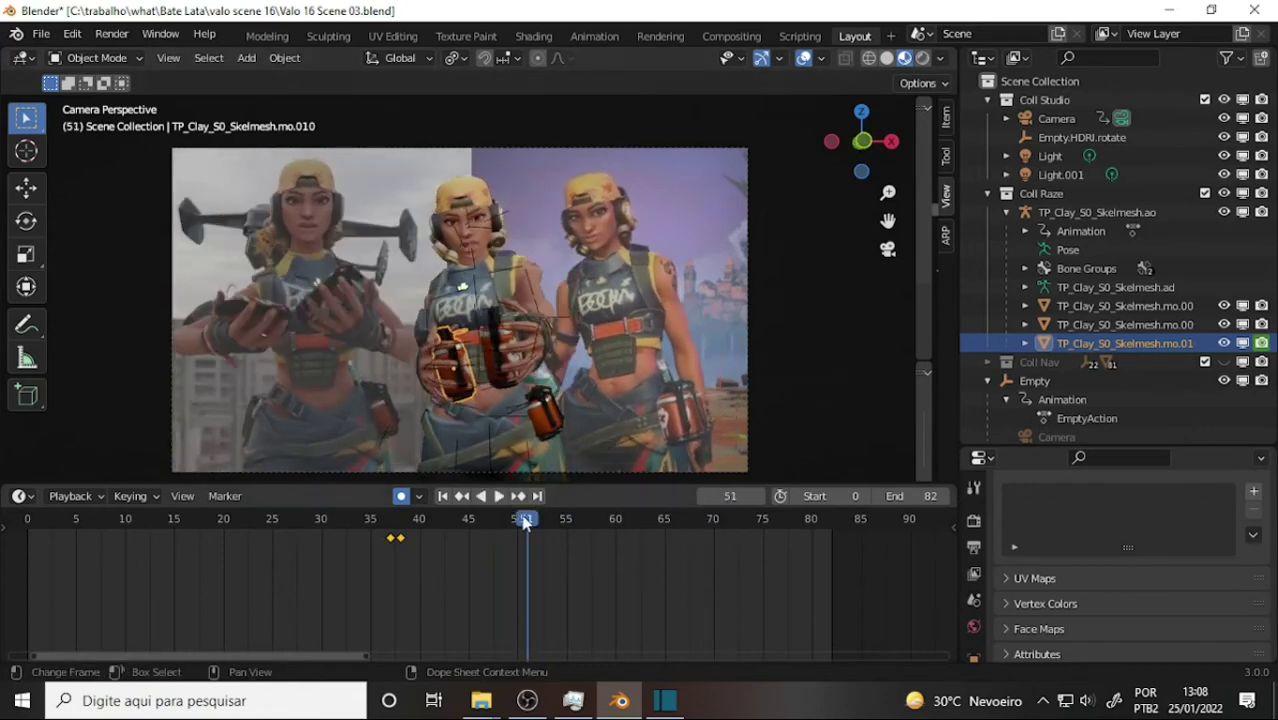
pyautogui.press('Escape')
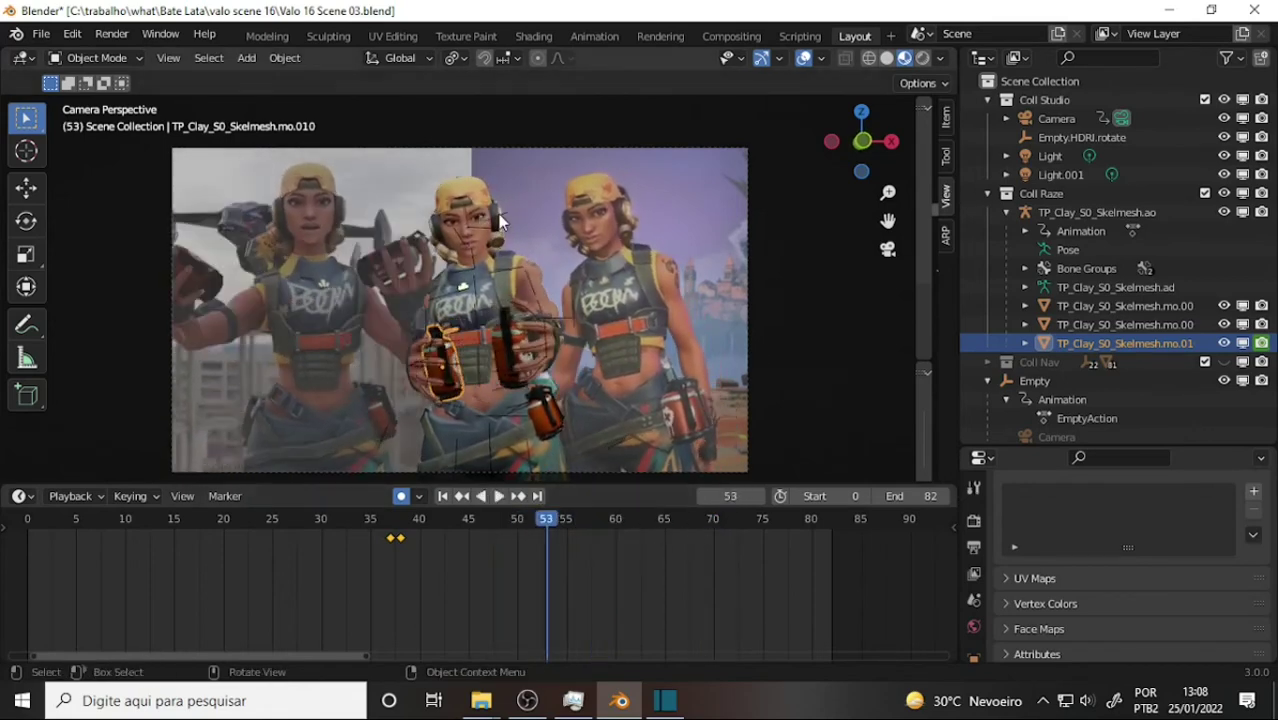
pyautogui.press('space')
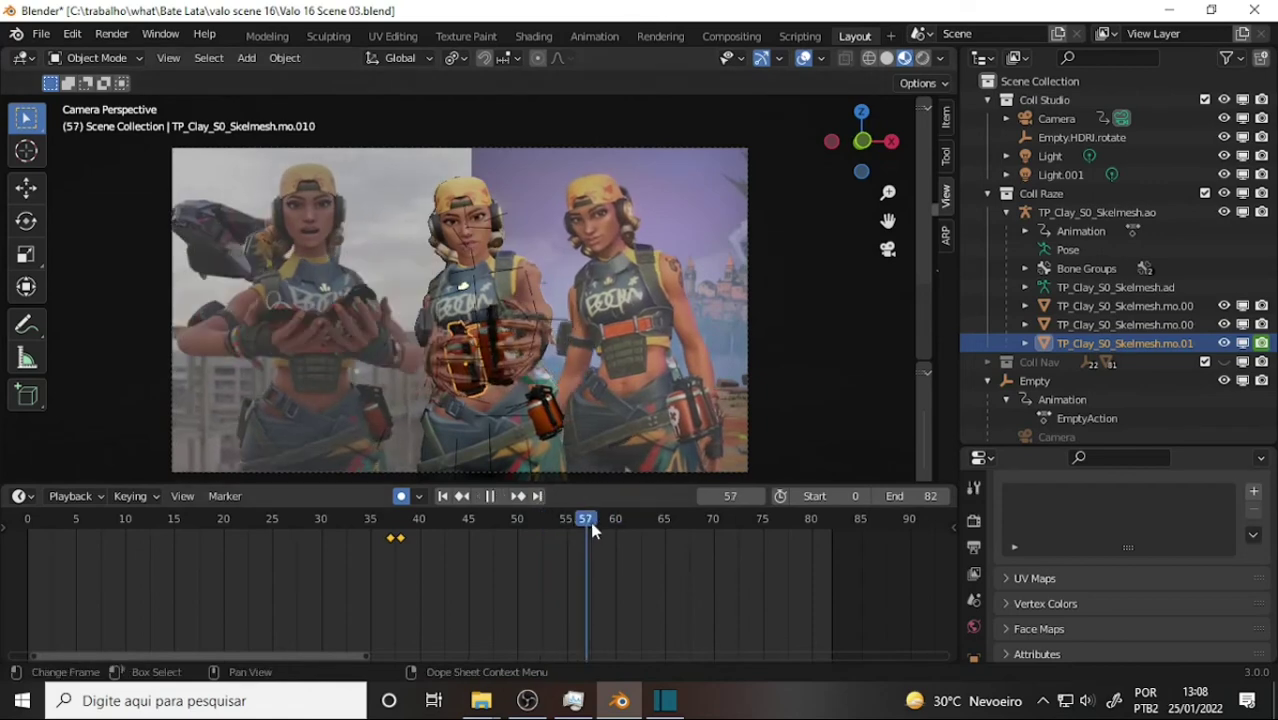
pyautogui.press('space')
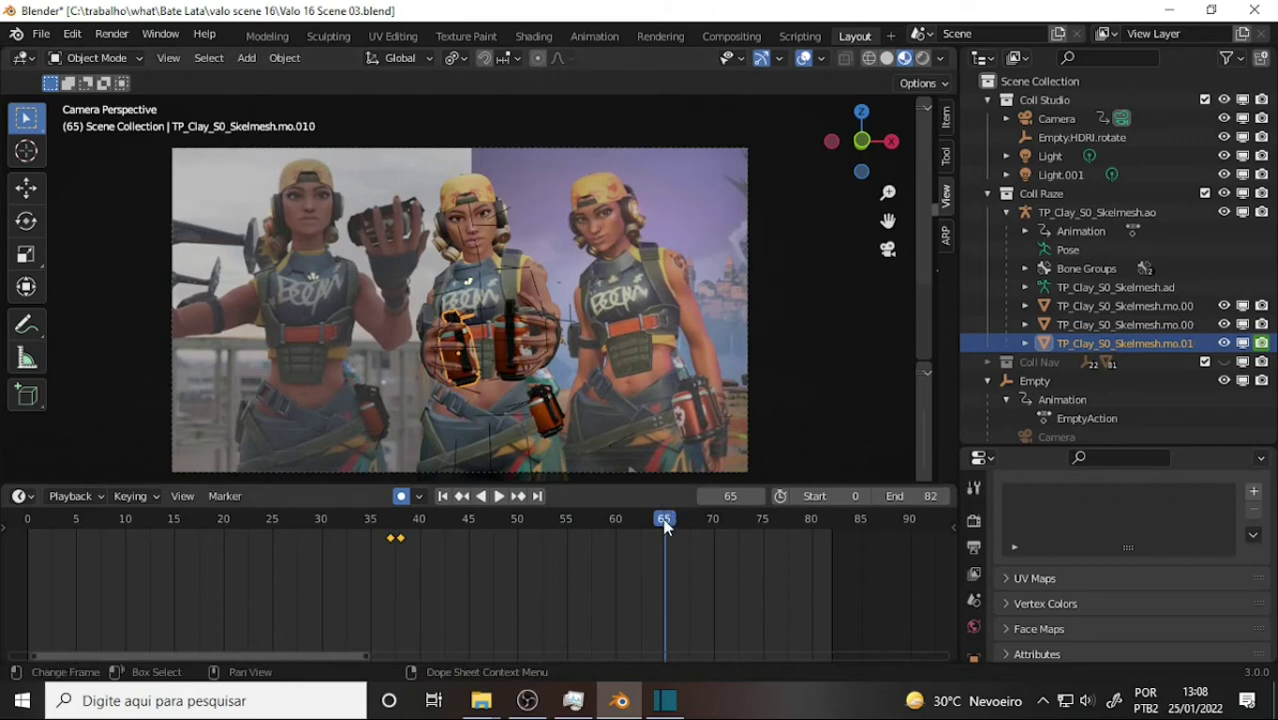
pyautogui.press('space')
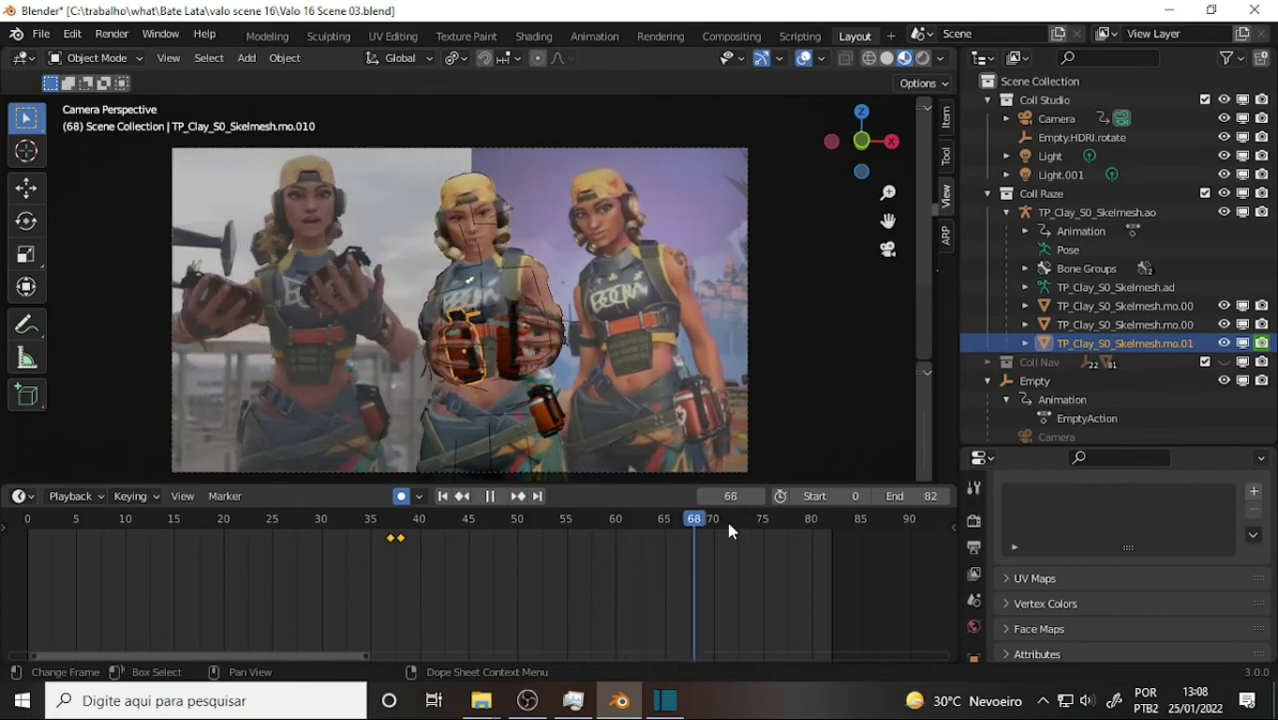
# - Scrub frames 53–77 while playing, then replay and stop at frame 71
pyautogui.moveTo(729, 531)
pyautogui.mouseDown()
pyautogui.moveTo(761, 524)
pyautogui.moveTo(553, 516)
pyautogui.mouseUp()
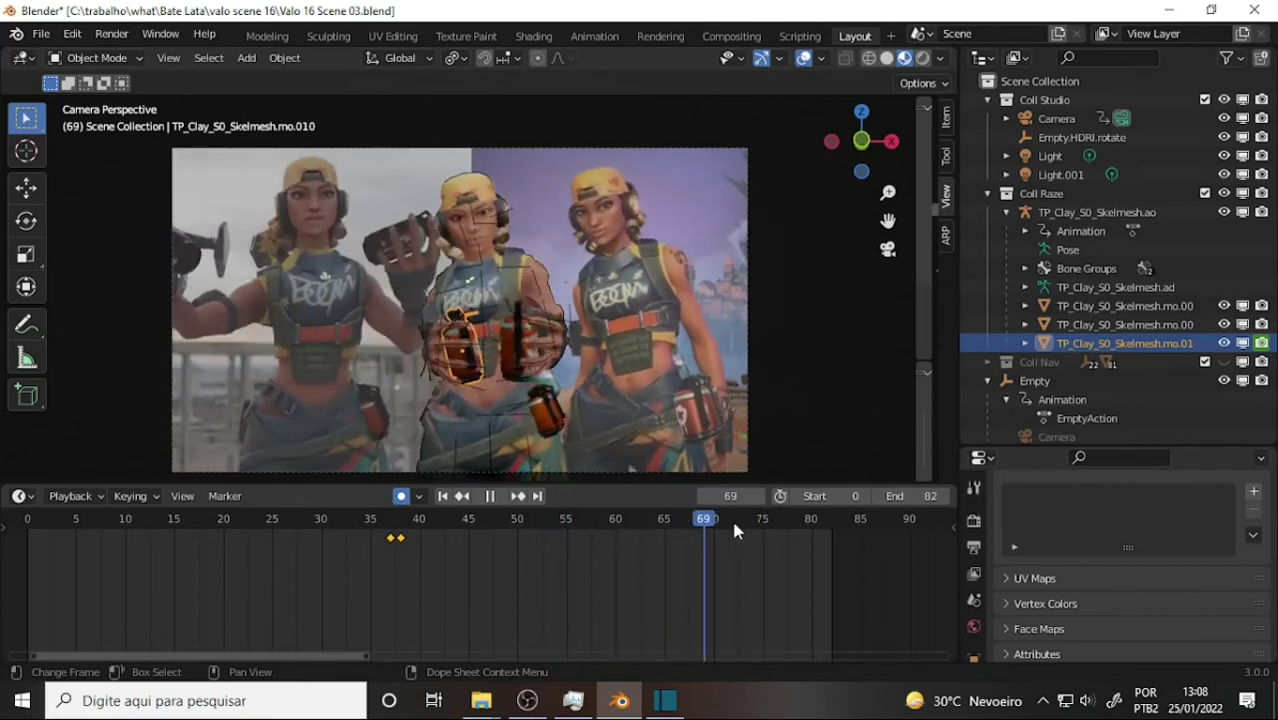
pyautogui.moveTo(731, 516); pyautogui.dragTo(555, 497)
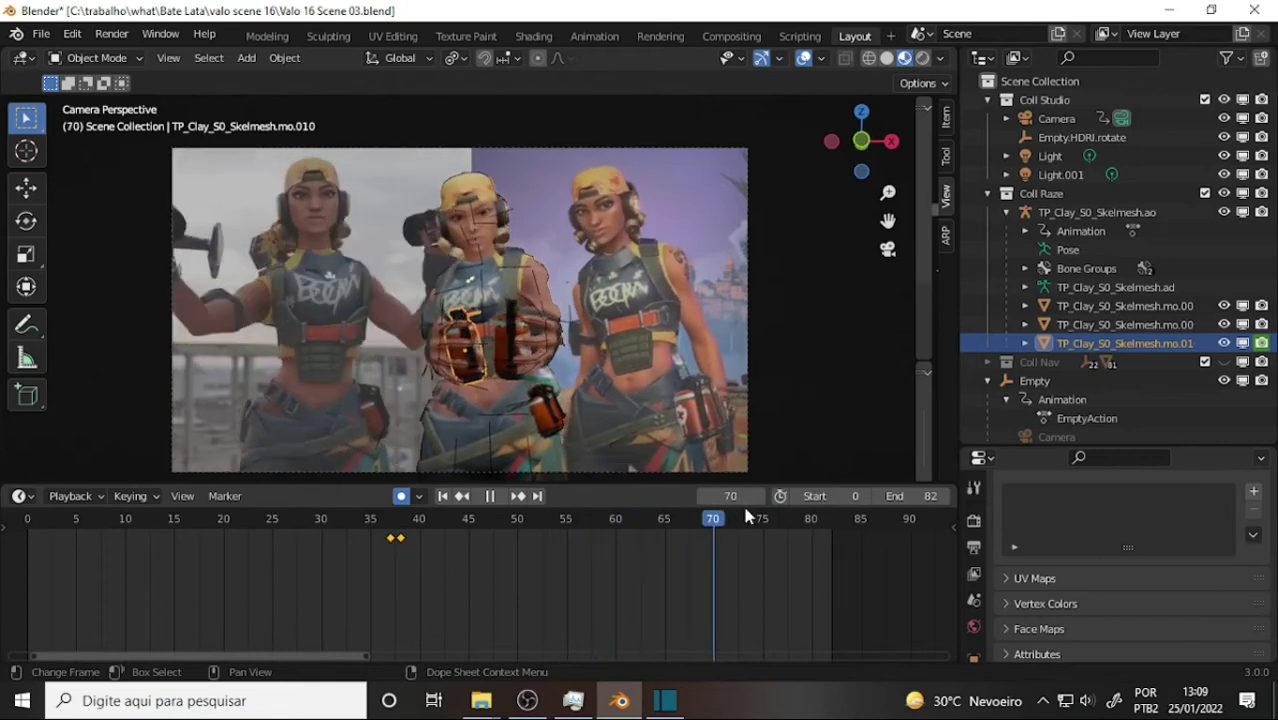
pyautogui.moveTo(745, 515); pyautogui.dragTo(562, 508)
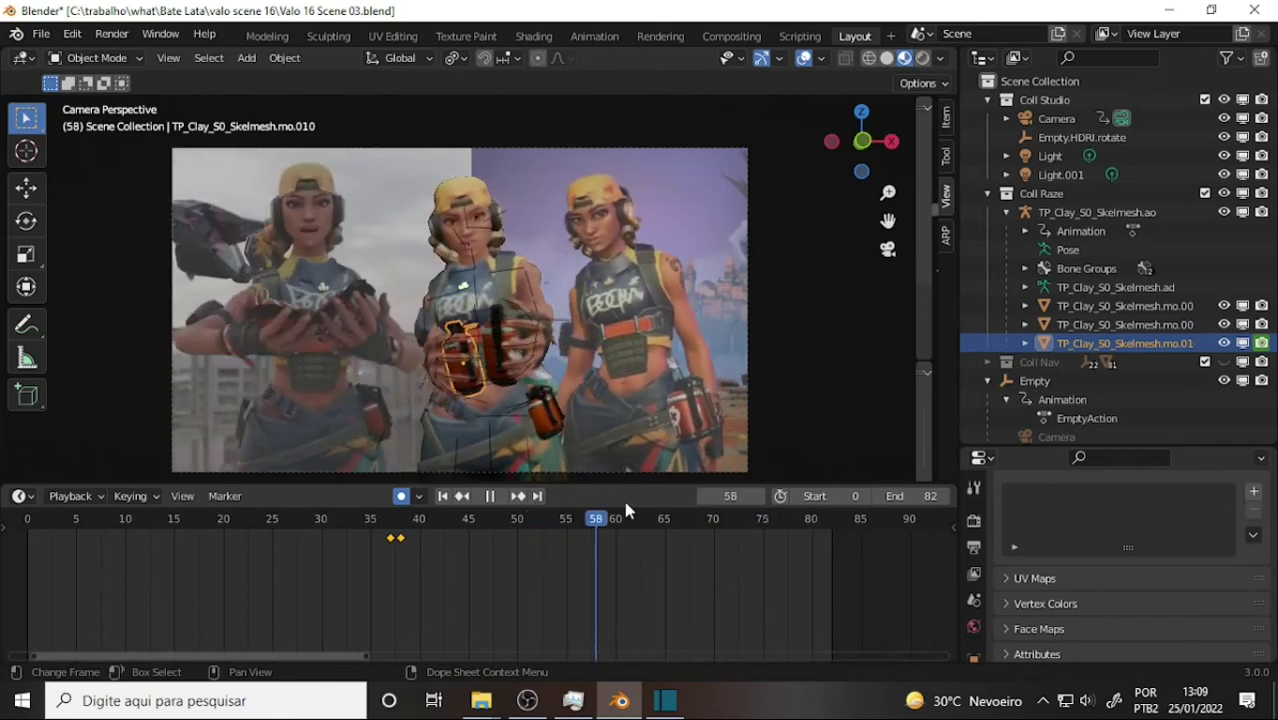
pyautogui.press('space')
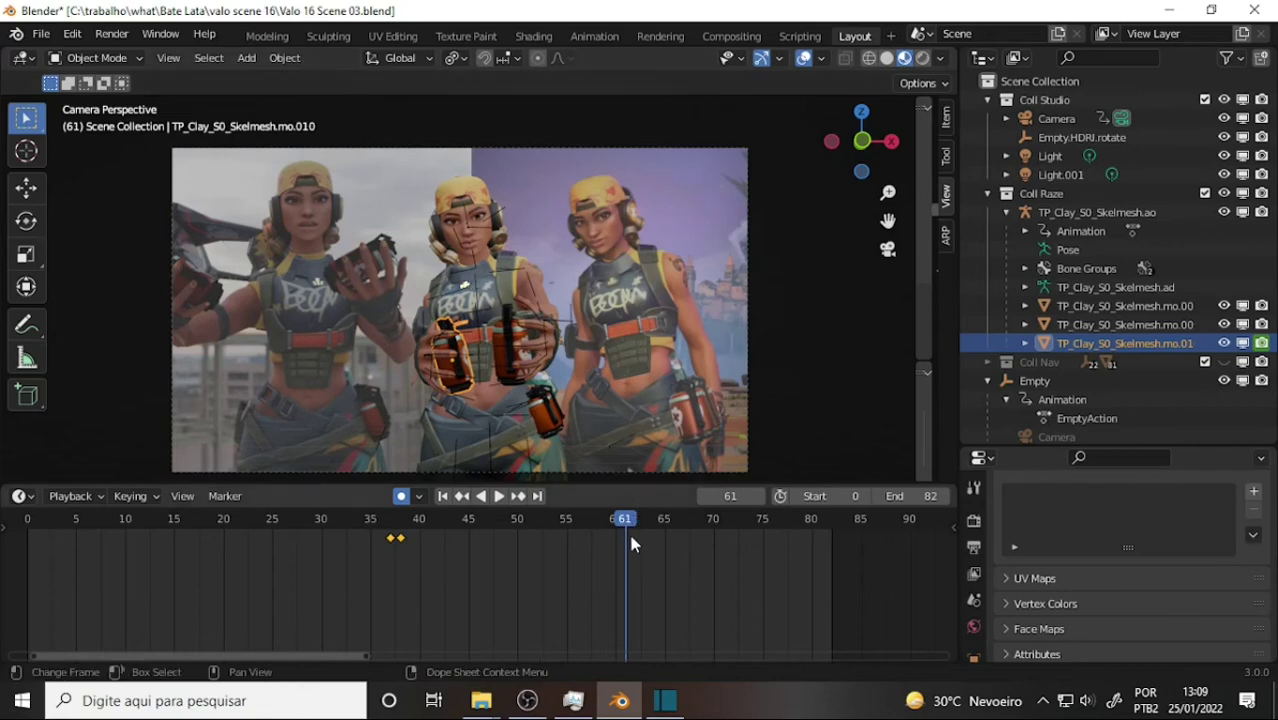
pyautogui.press('space')
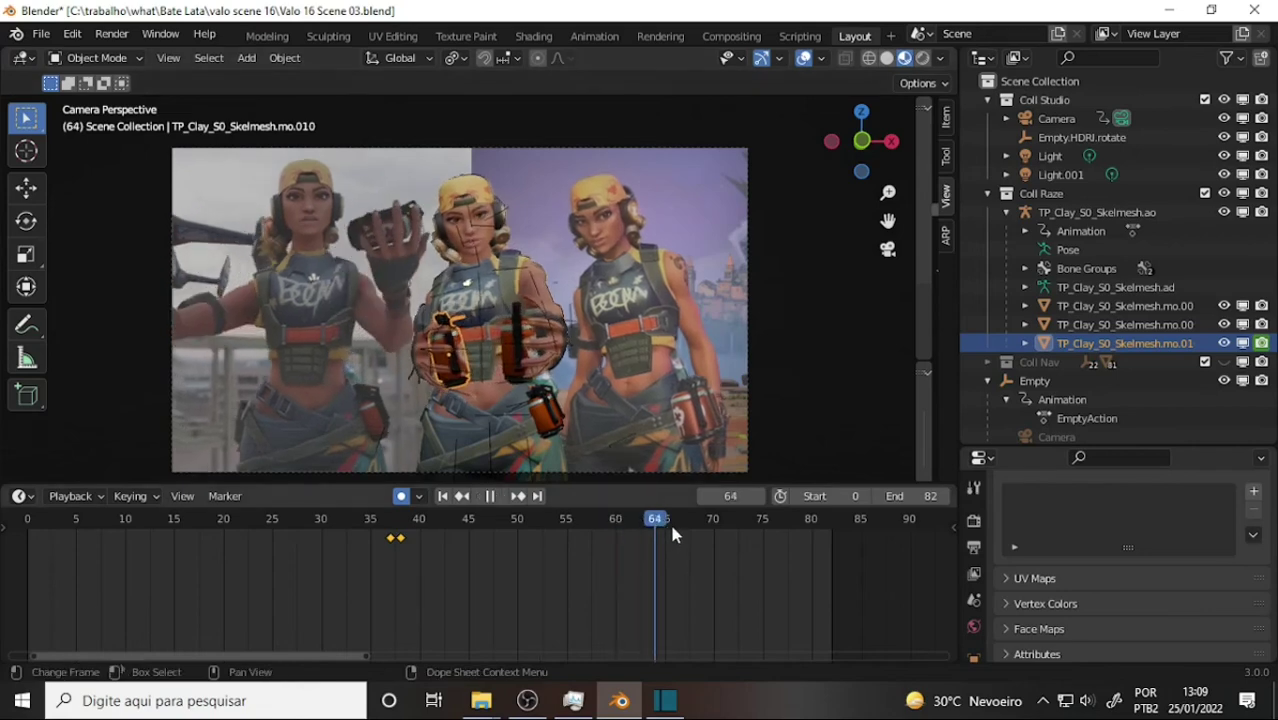
pyautogui.moveTo(722, 530)
pyautogui.mouseDown()
pyautogui.moveTo(787, 526)
pyautogui.moveTo(450, 524)
pyautogui.moveTo(713, 533)
pyautogui.mouseUp()
pyautogui.press('space')
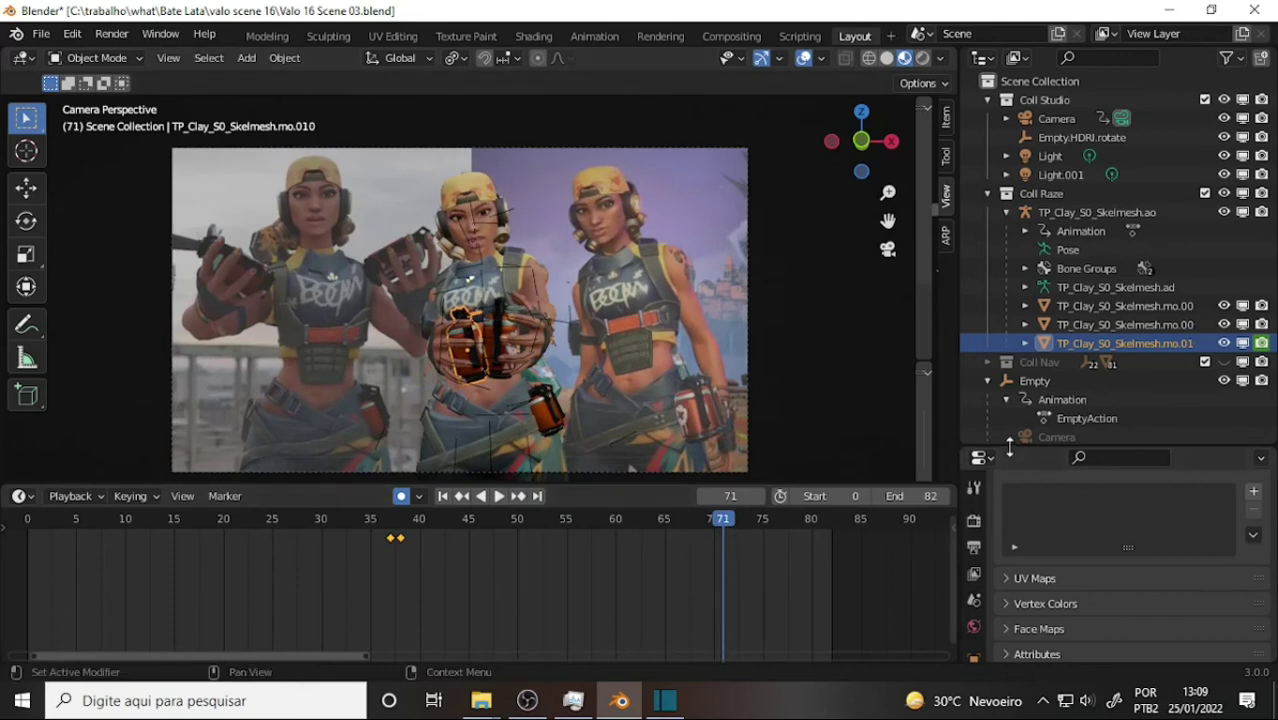
# - Drag the Outliner/Properties border up, then play from frame 42 to frame 72
pyautogui.moveTo(1009, 446); pyautogui.dragTo(1009, 350)
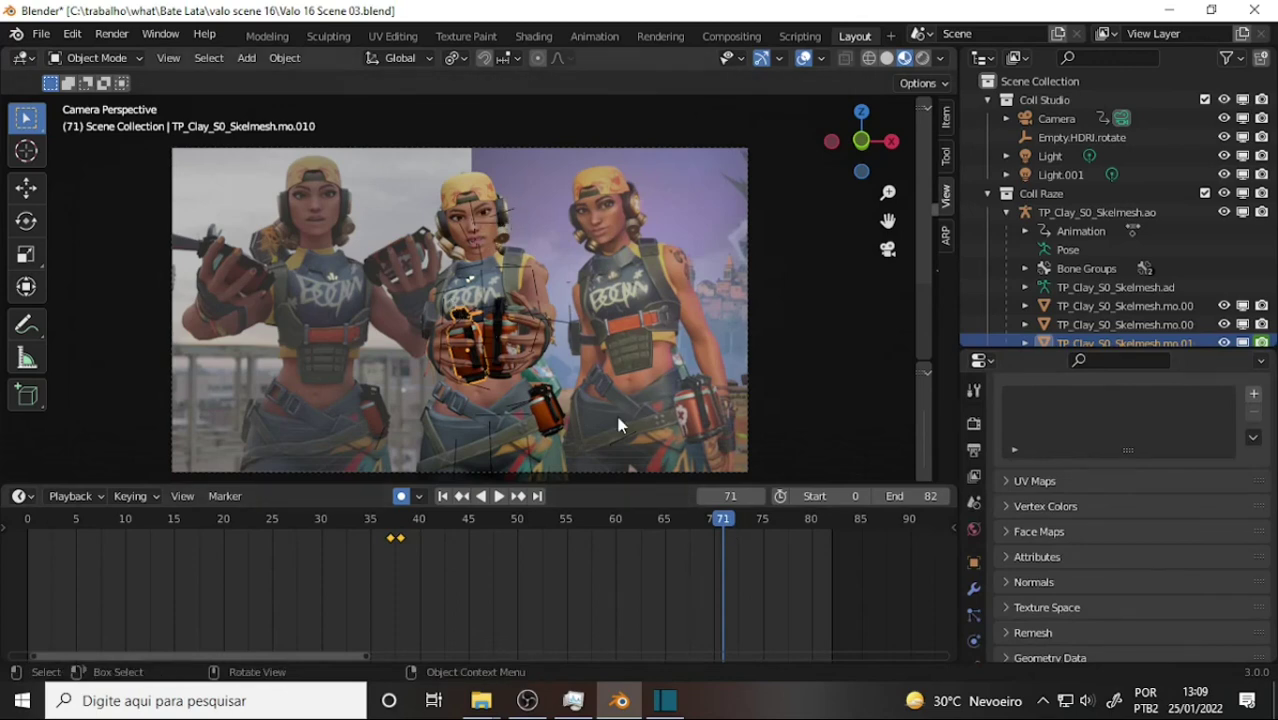
pyautogui.click(420, 520)
pyautogui.press('space')
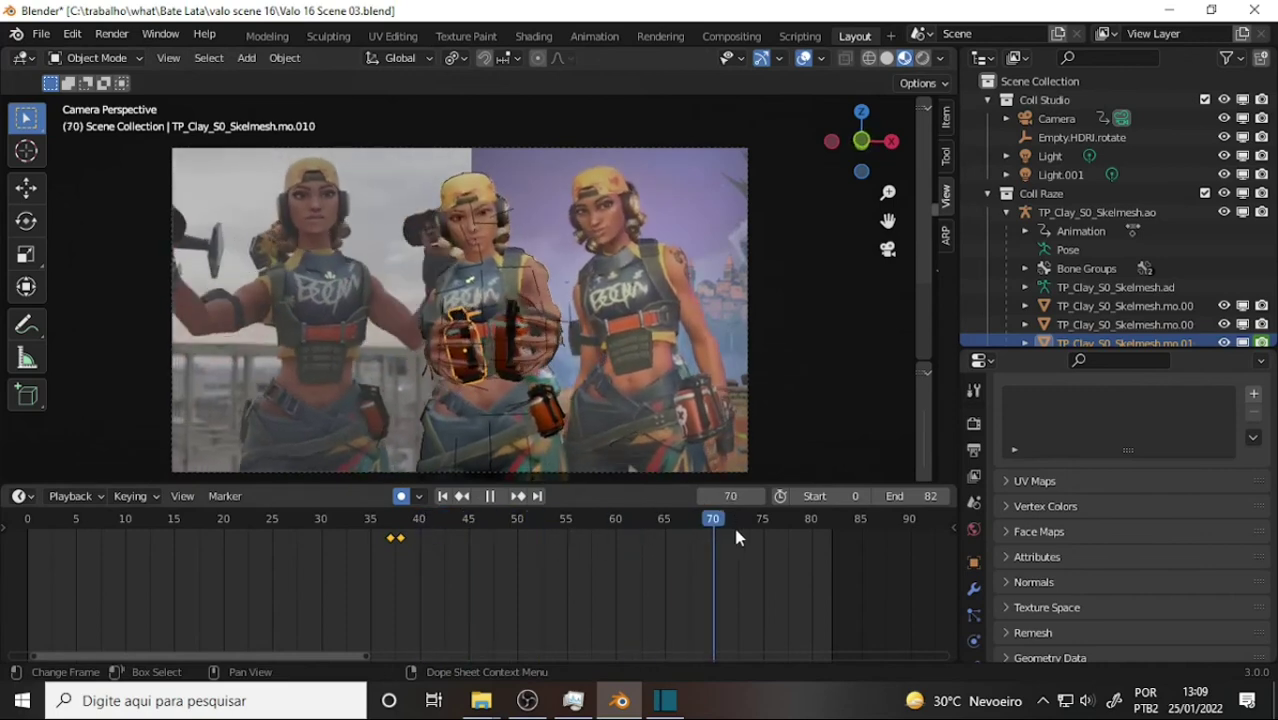
pyautogui.press('space')
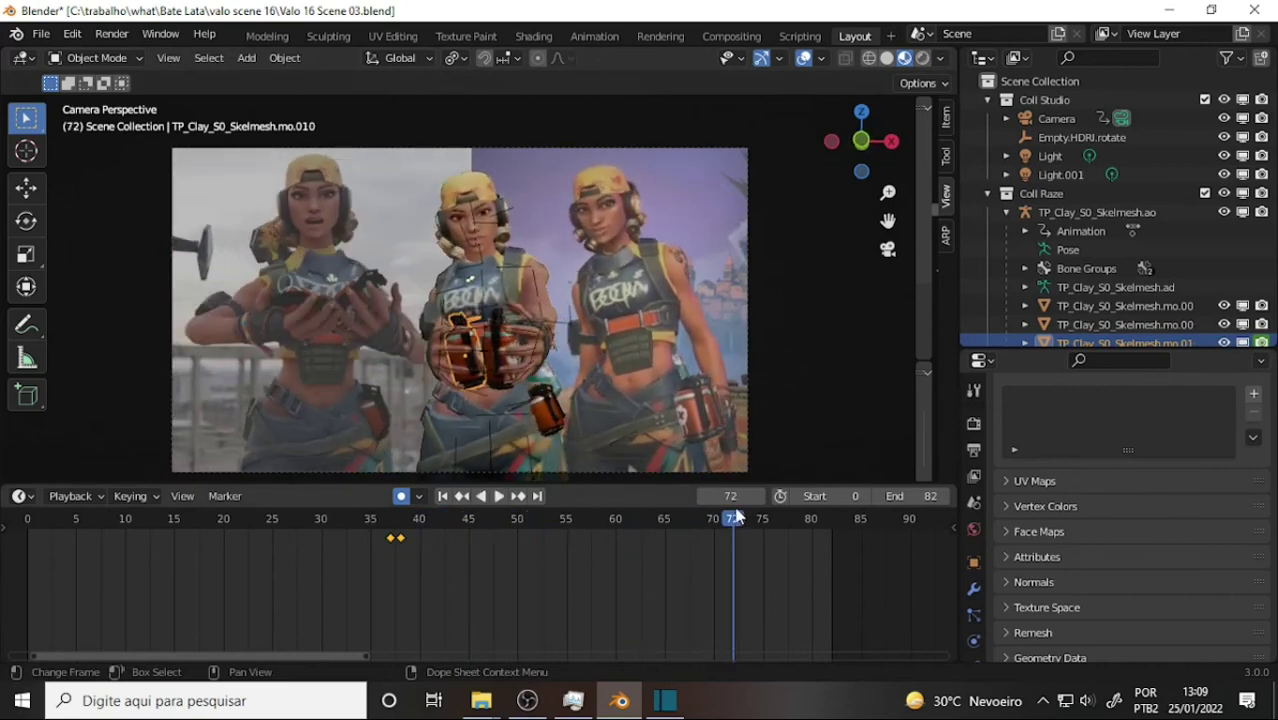